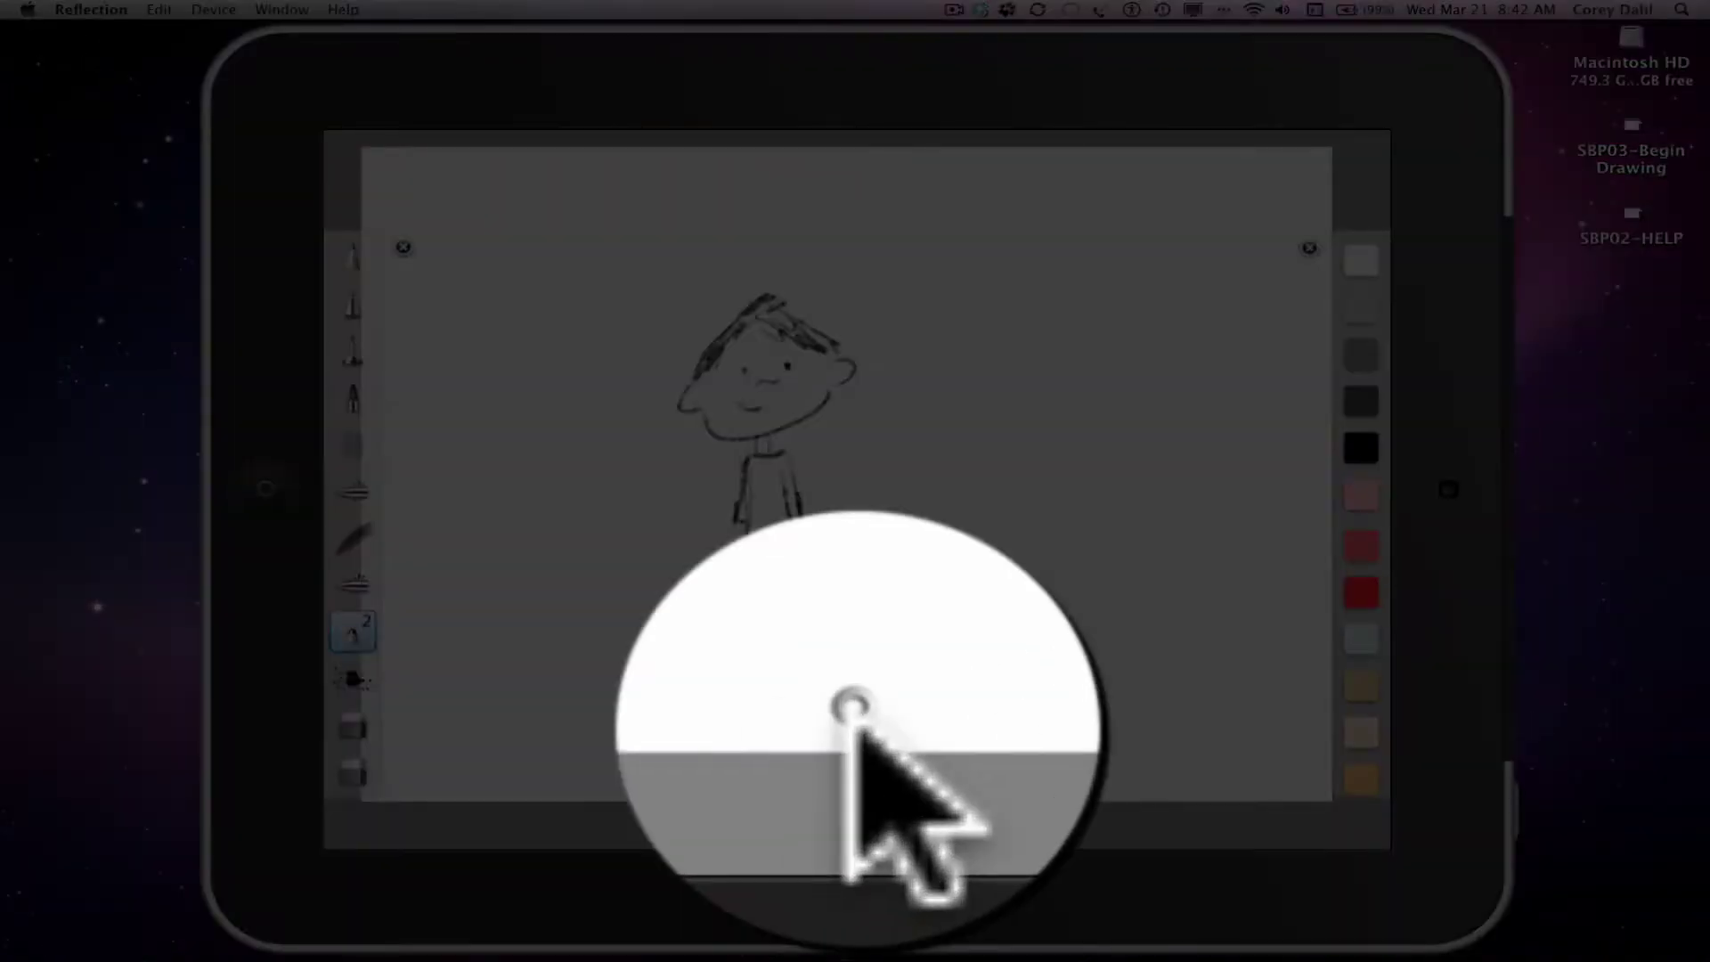
# Use Move/Transform to shift the boy sketch further right and enlarge it slightly
pyautogui.click(855, 788)
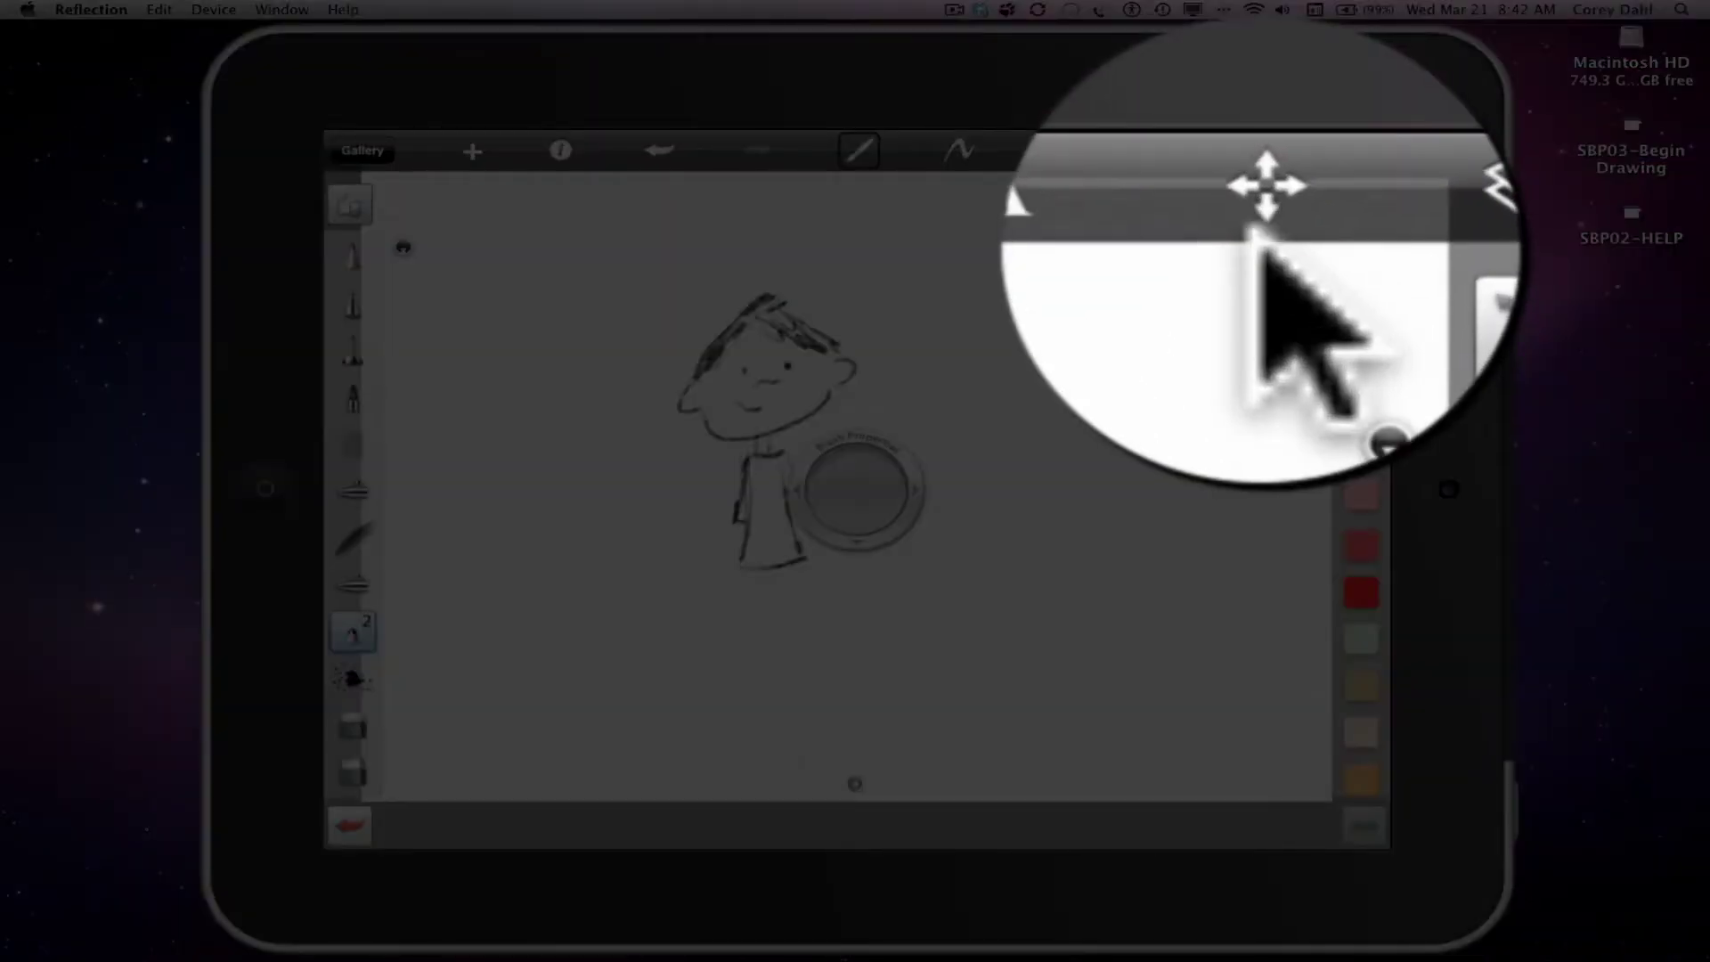
pyautogui.click(1143, 152)
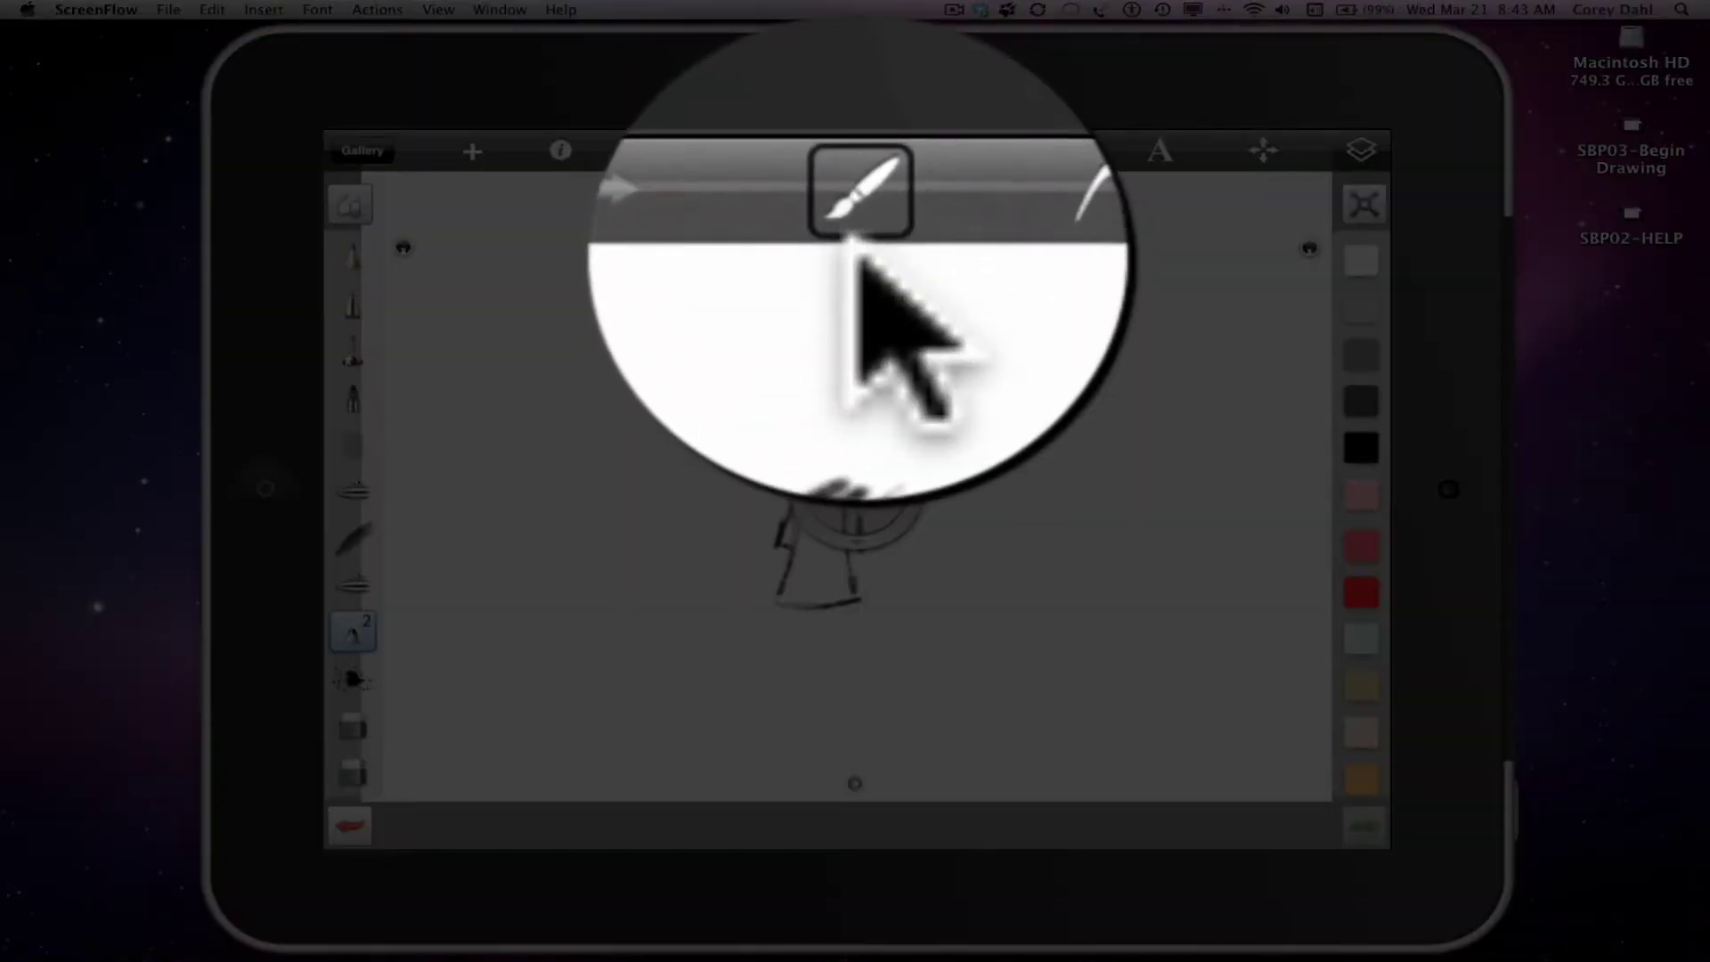
# Open the brush and colour popup, showing the black pencil at radius 4.09 and opacity 0.95
pyautogui.click(857, 164)
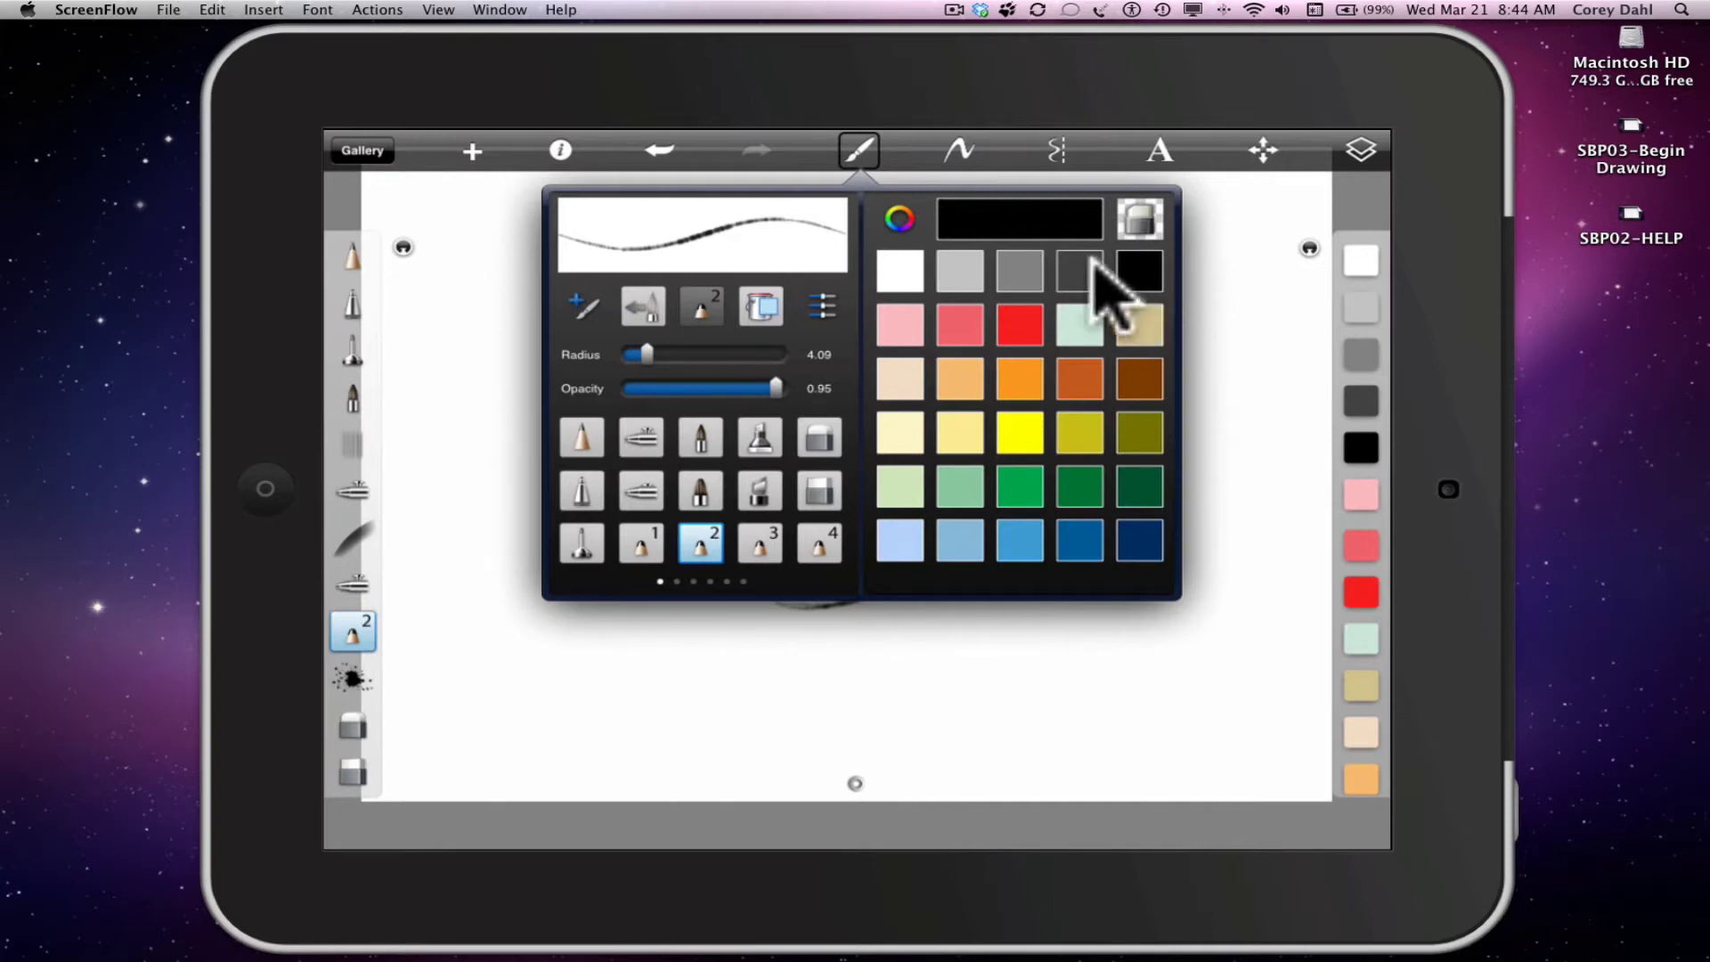
# Switch the colour picker to the colour wheel, then back to the swatch grid
pyautogui.click(901, 221)
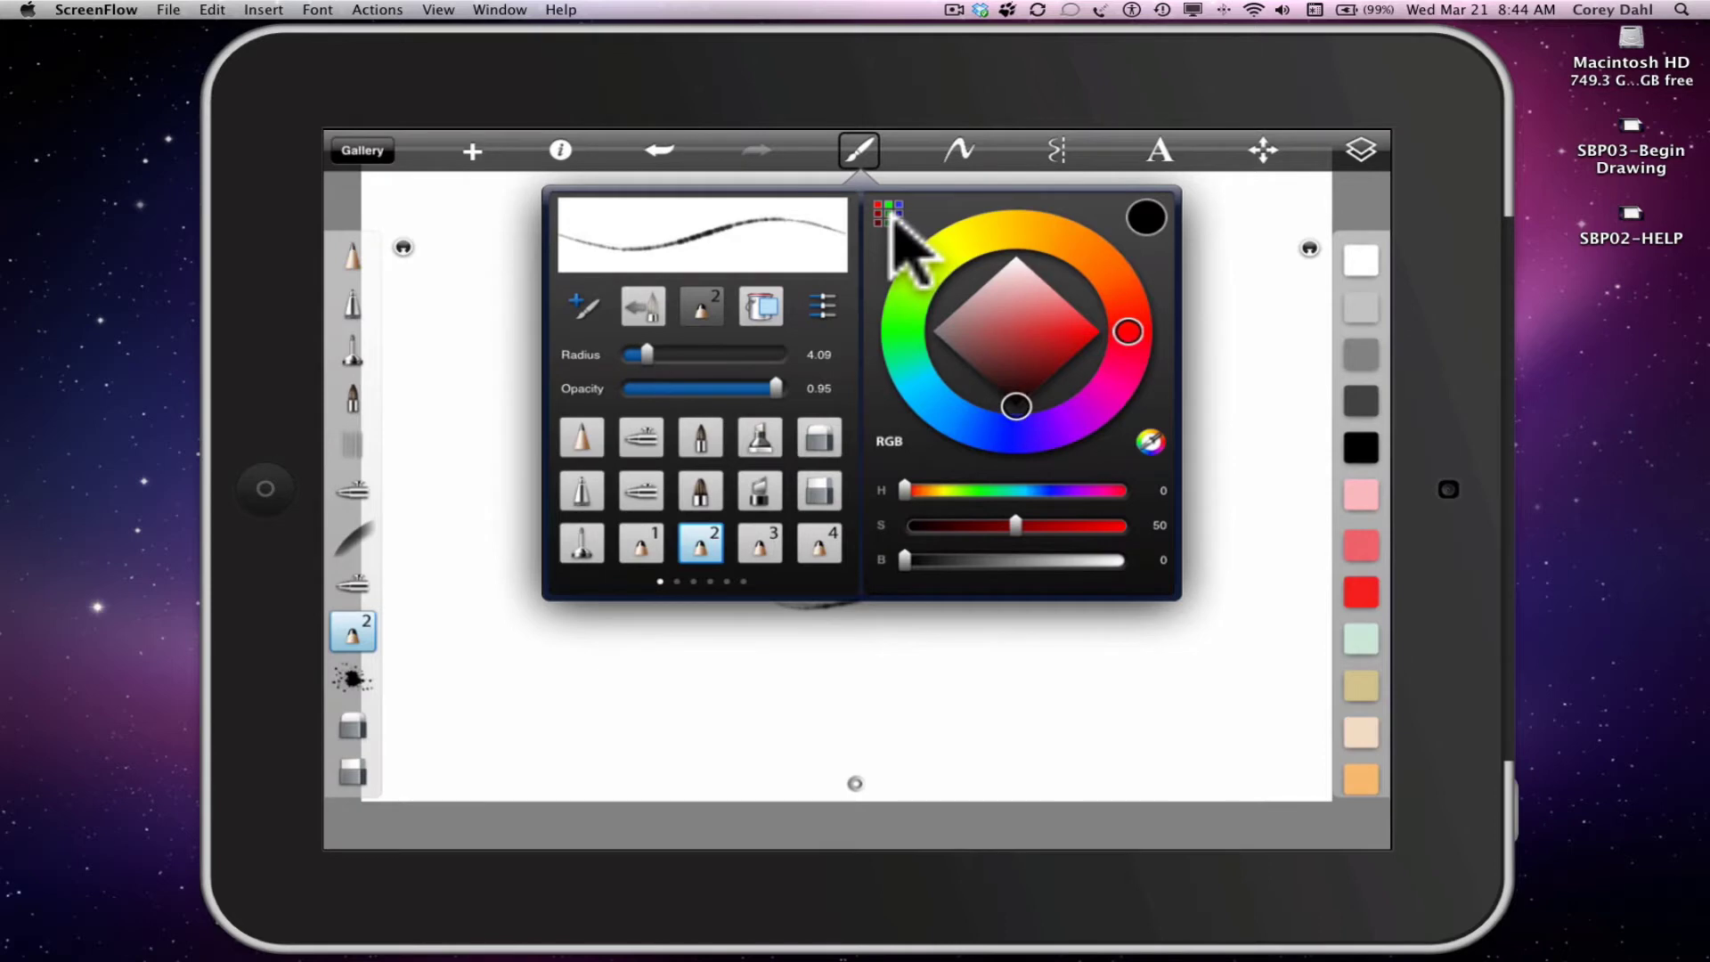
pyautogui.click(887, 212)
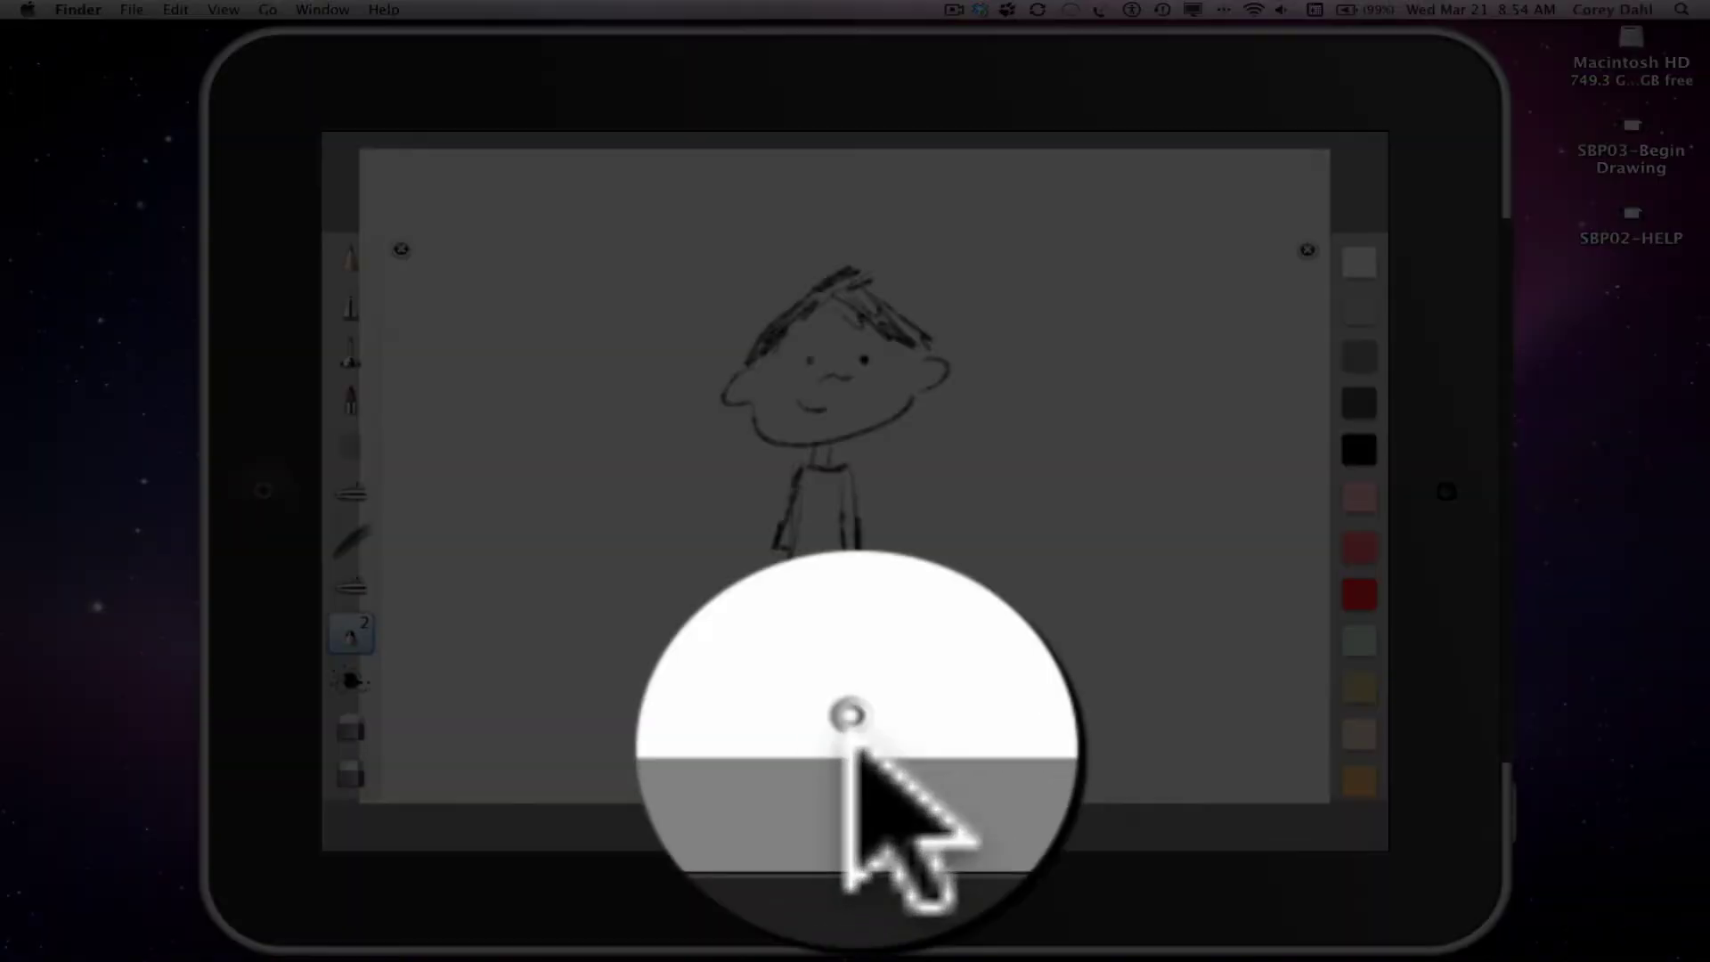
# Bring back the toolbars and open the Layers panel, showing Layer 1 of 1
pyautogui.click(853, 799)
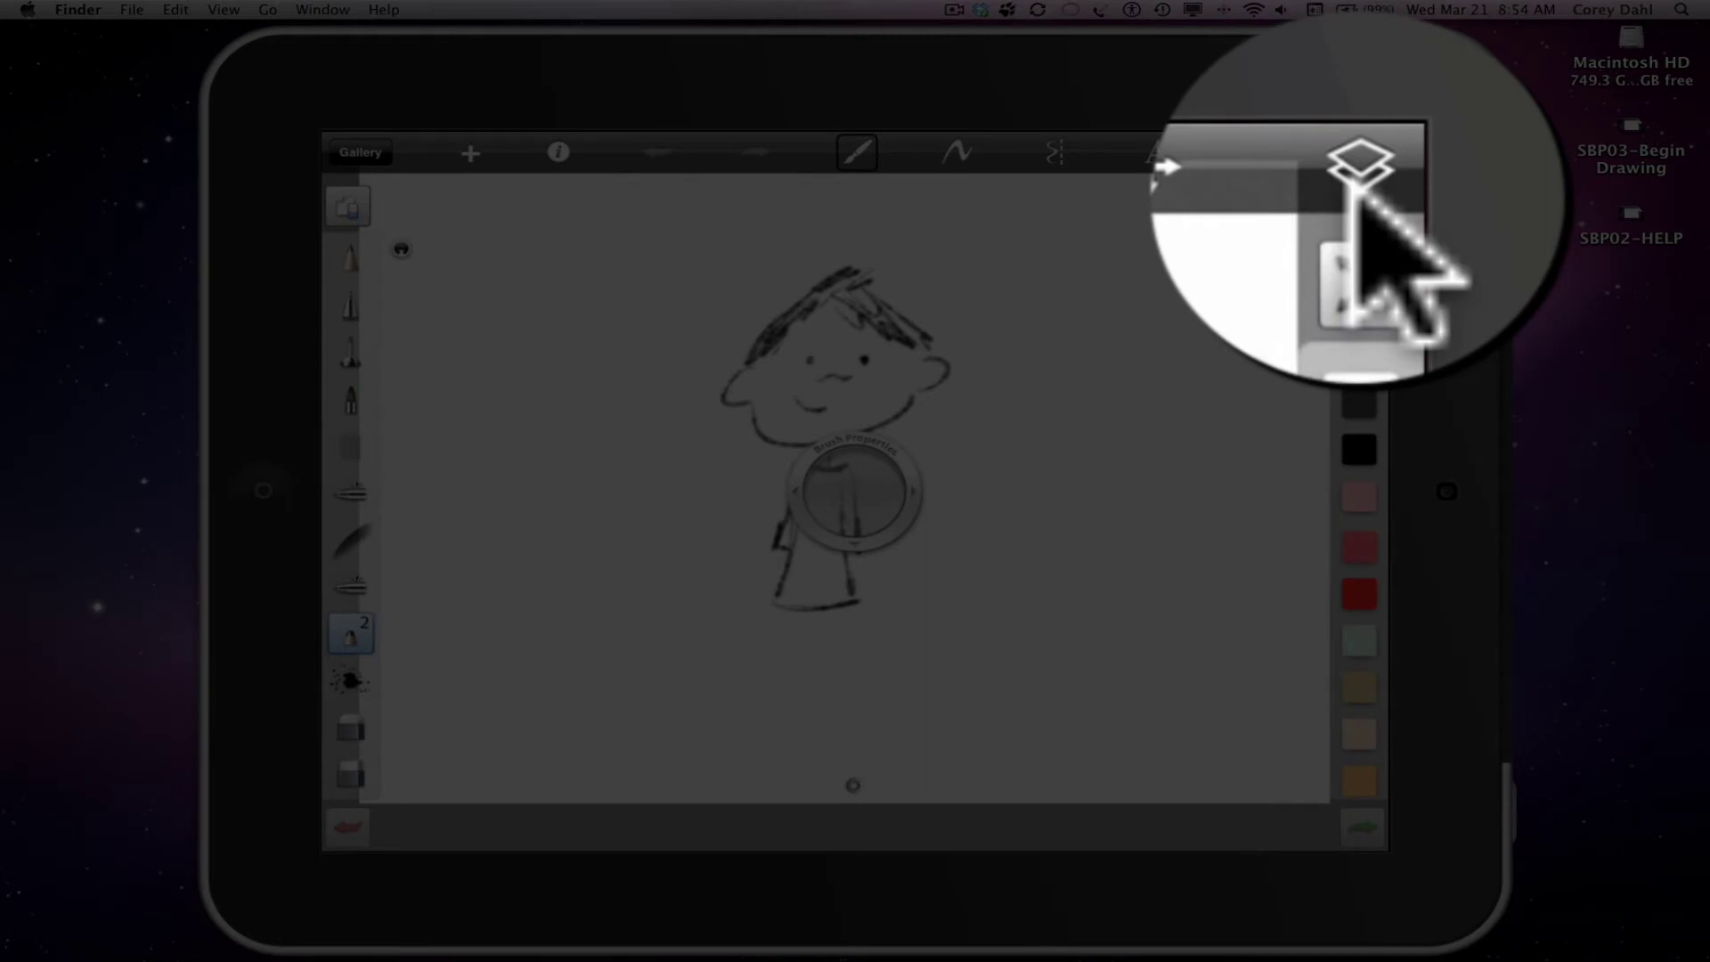
pyautogui.click(1357, 154)
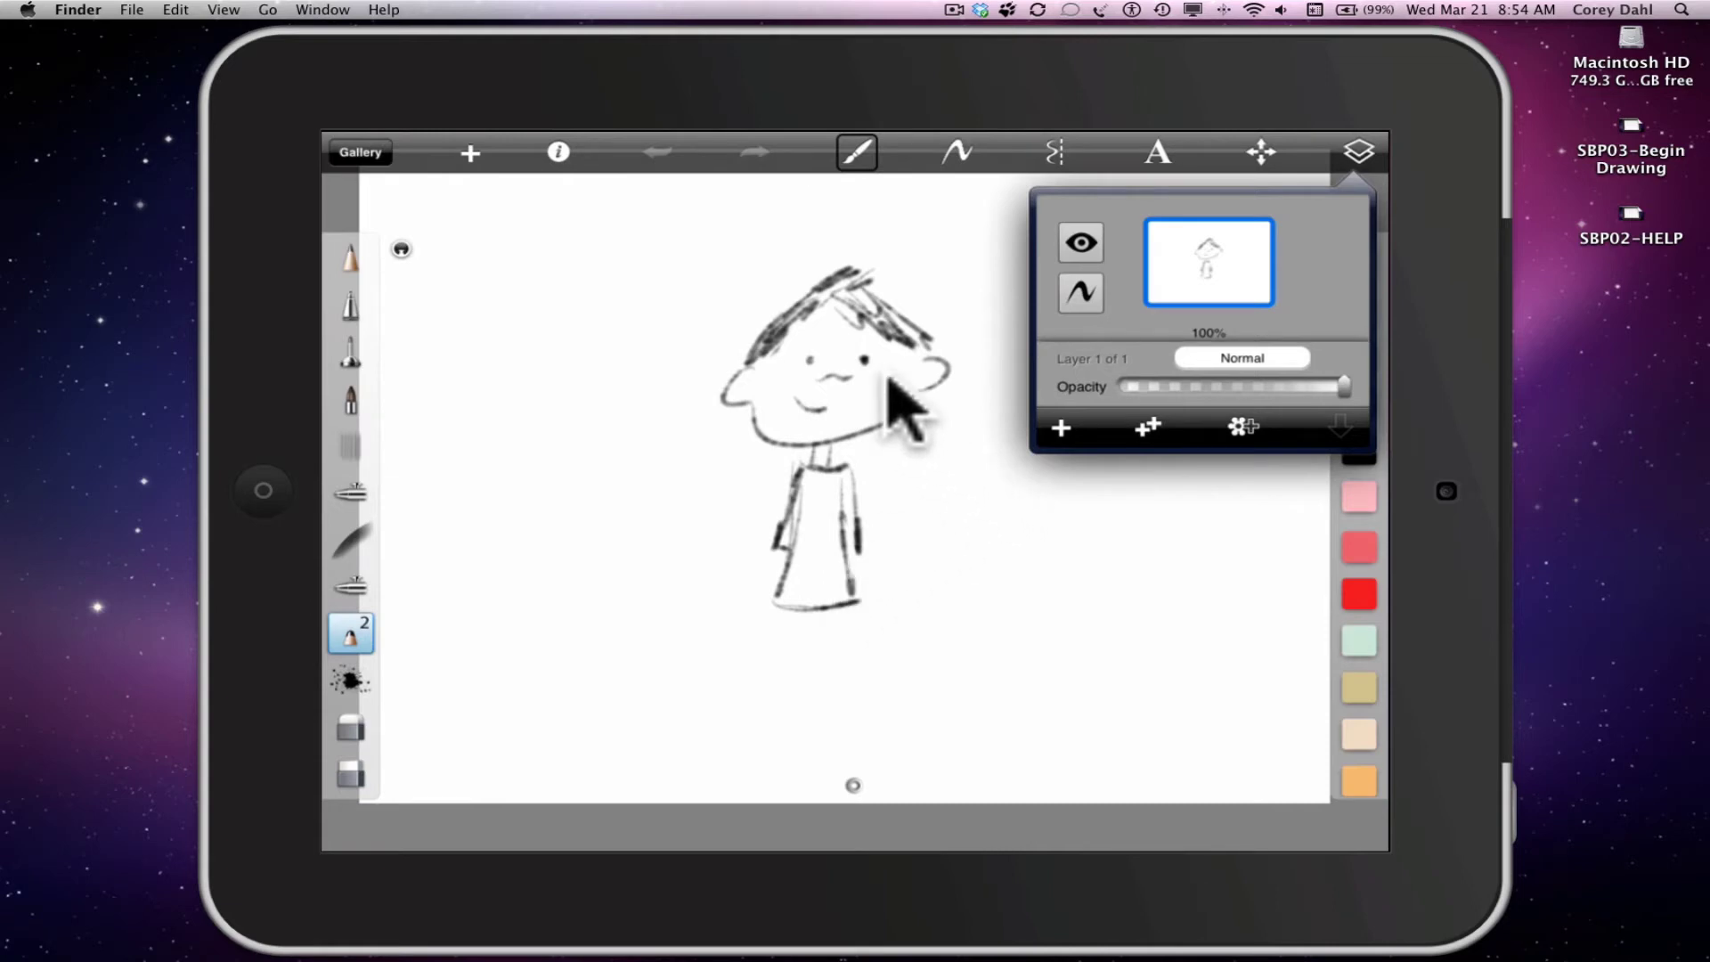
# Add an empty Layer 2 above the boy sketch and leave it as the active layer
pyautogui.click(1060, 429)
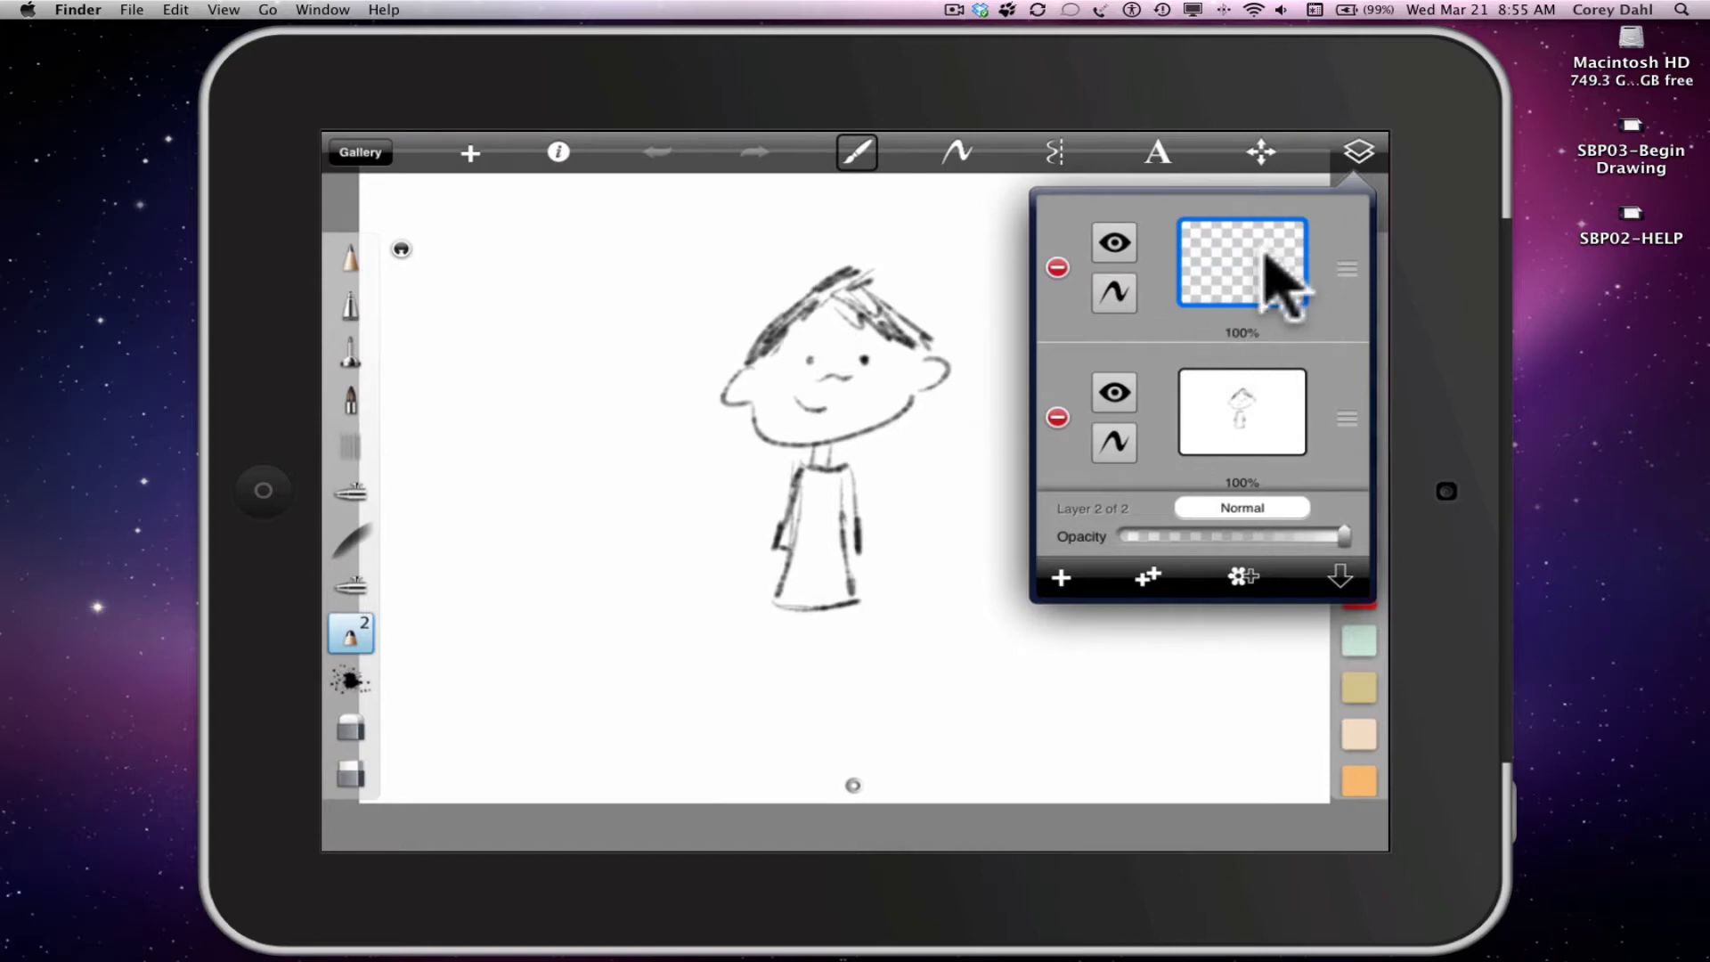
pyautogui.click(1256, 410)
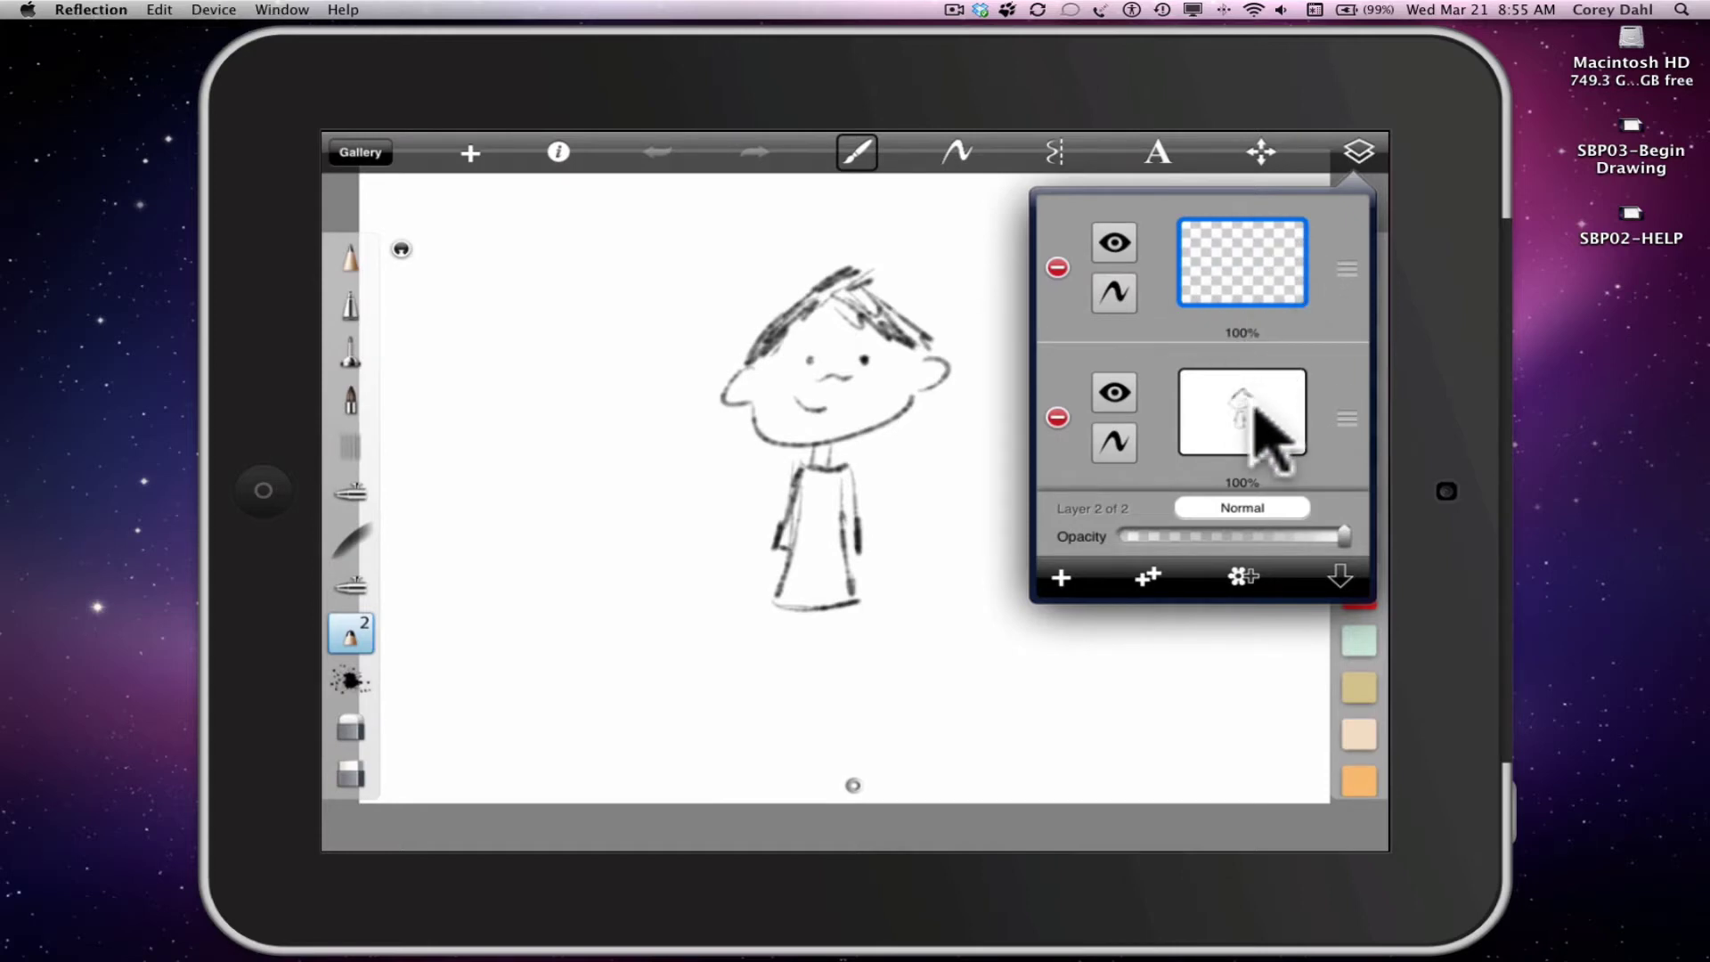
pyautogui.click(1272, 436)
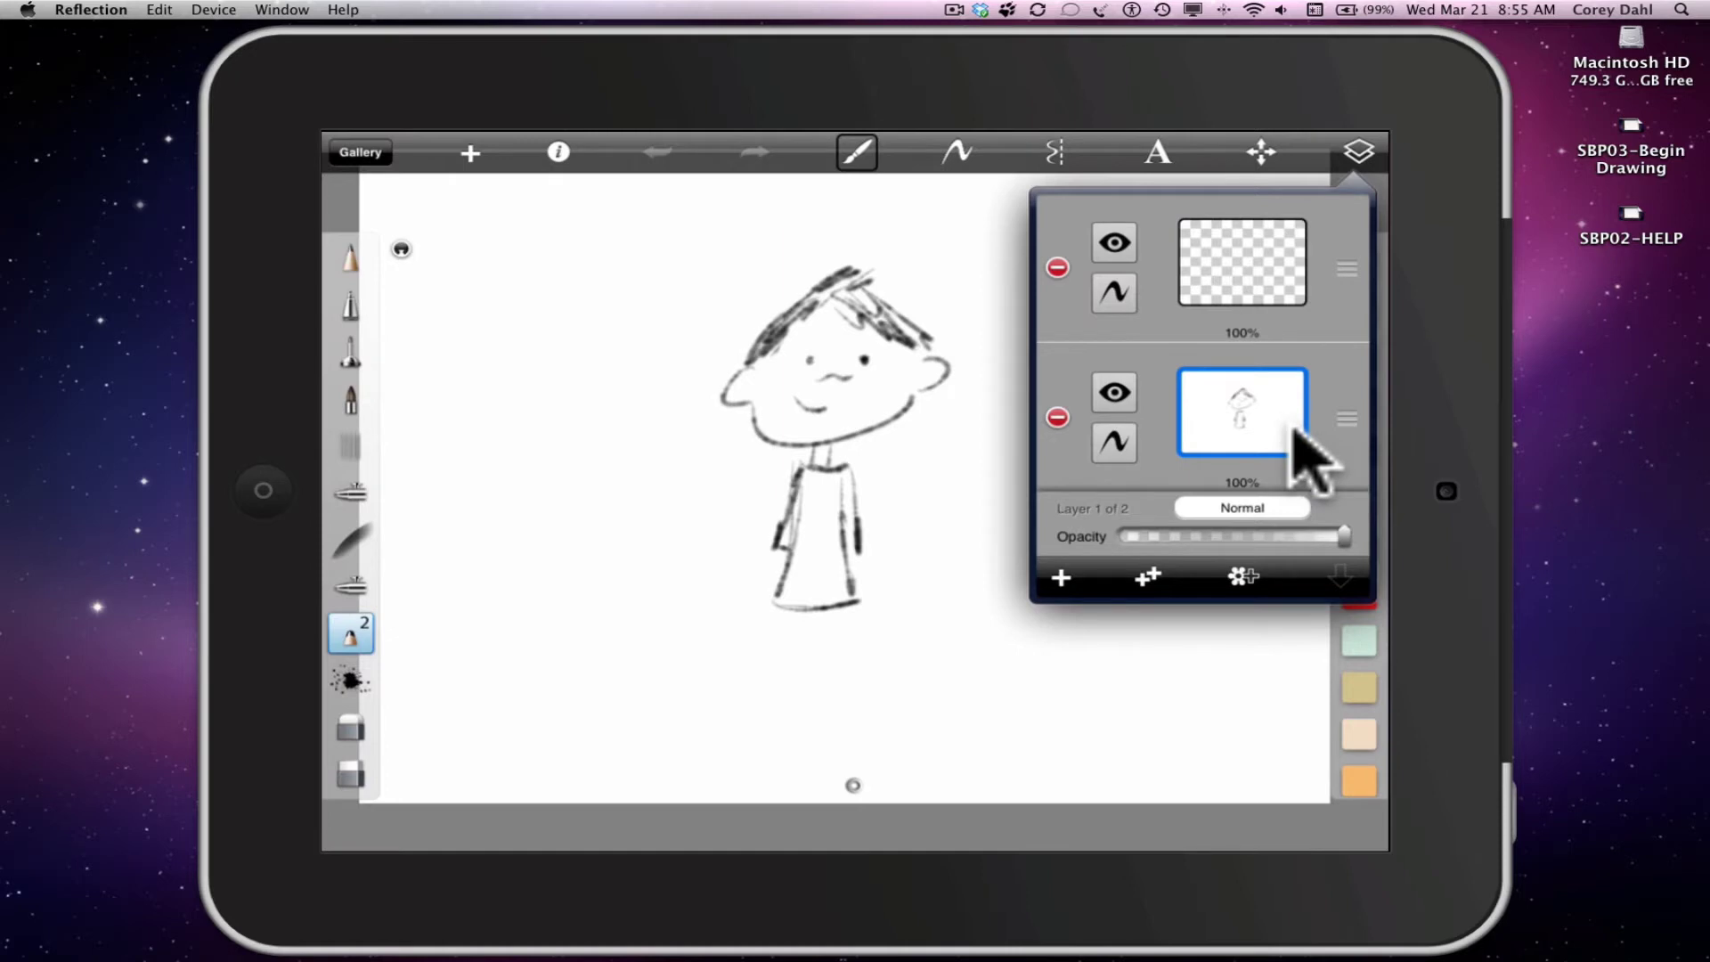
pyautogui.click(1240, 285)
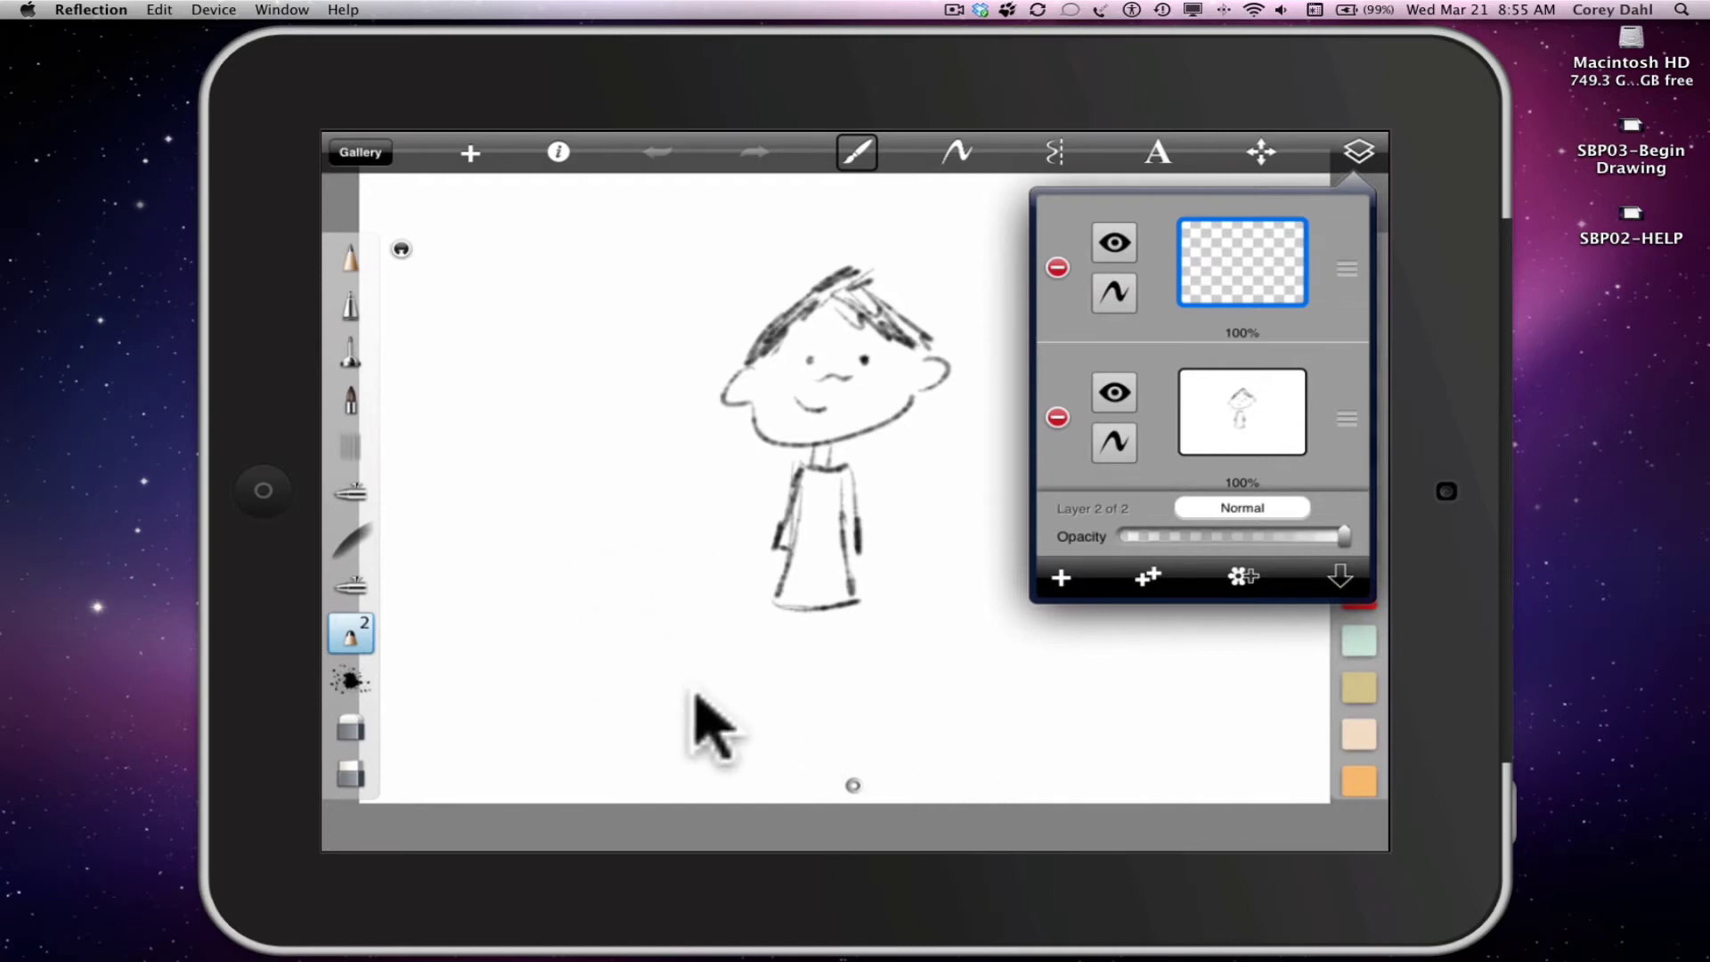
# Close the Layers panel and sketch the big-nosed, tufted-hair character beside the boy
pyautogui.click(739, 766)
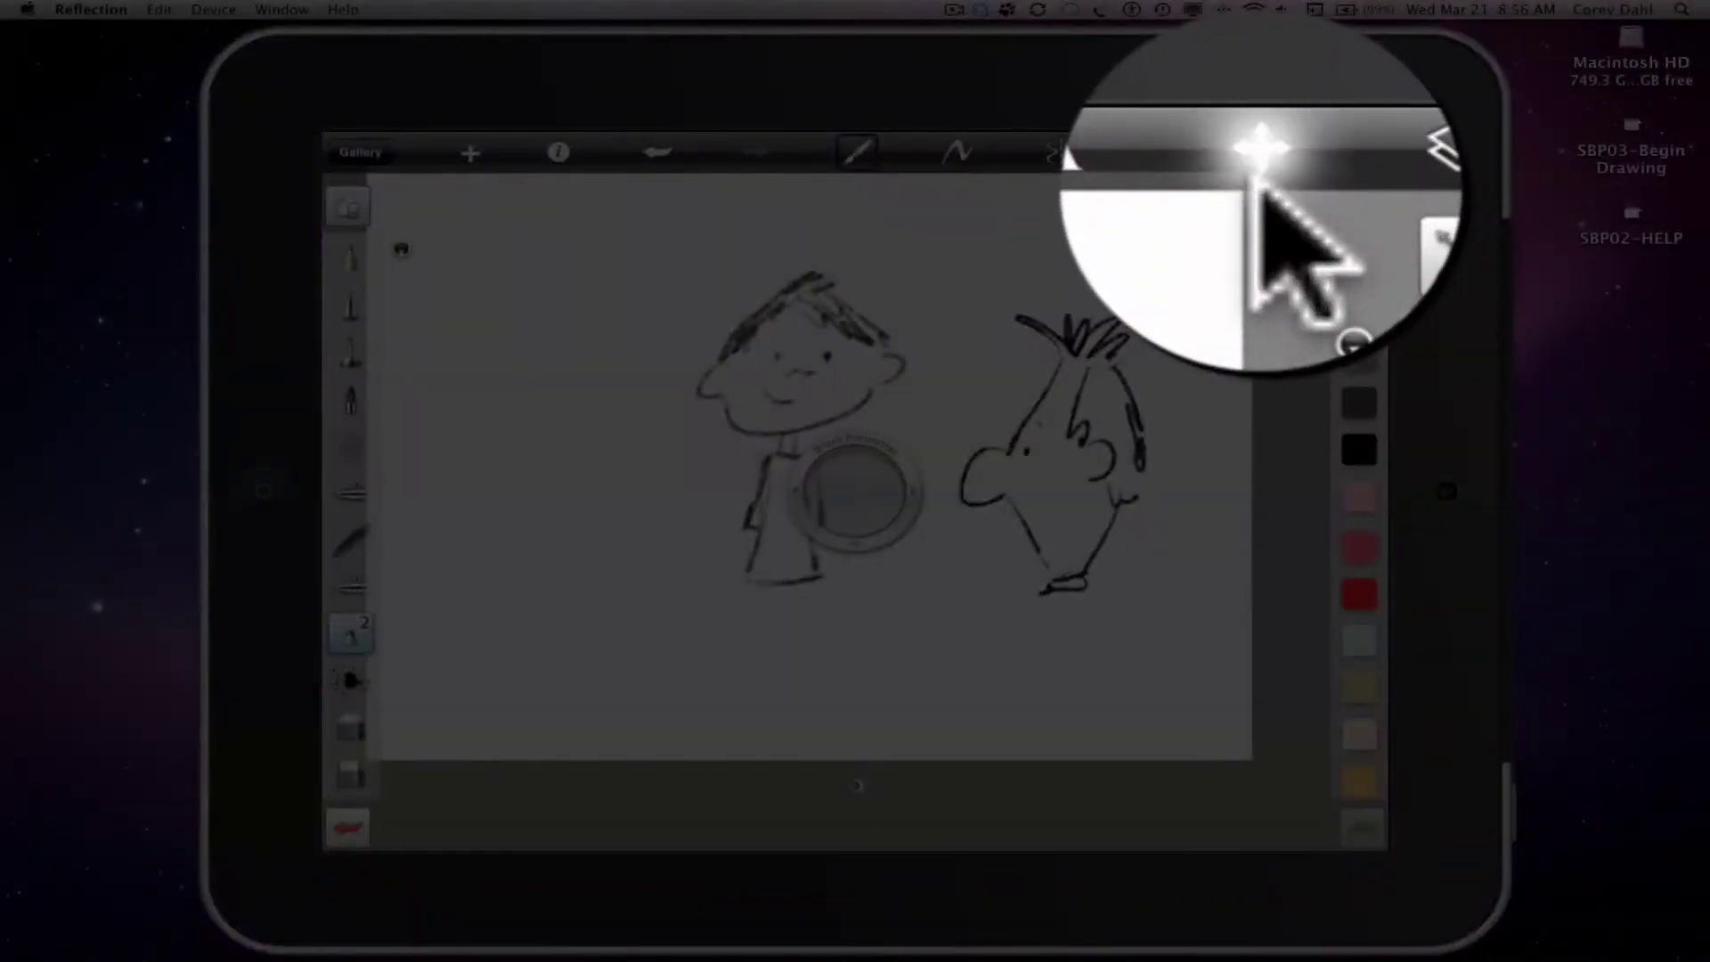
# Make Layer 1 active and drag the boy over to the left side of the canvas
pyautogui.click(1255, 155)
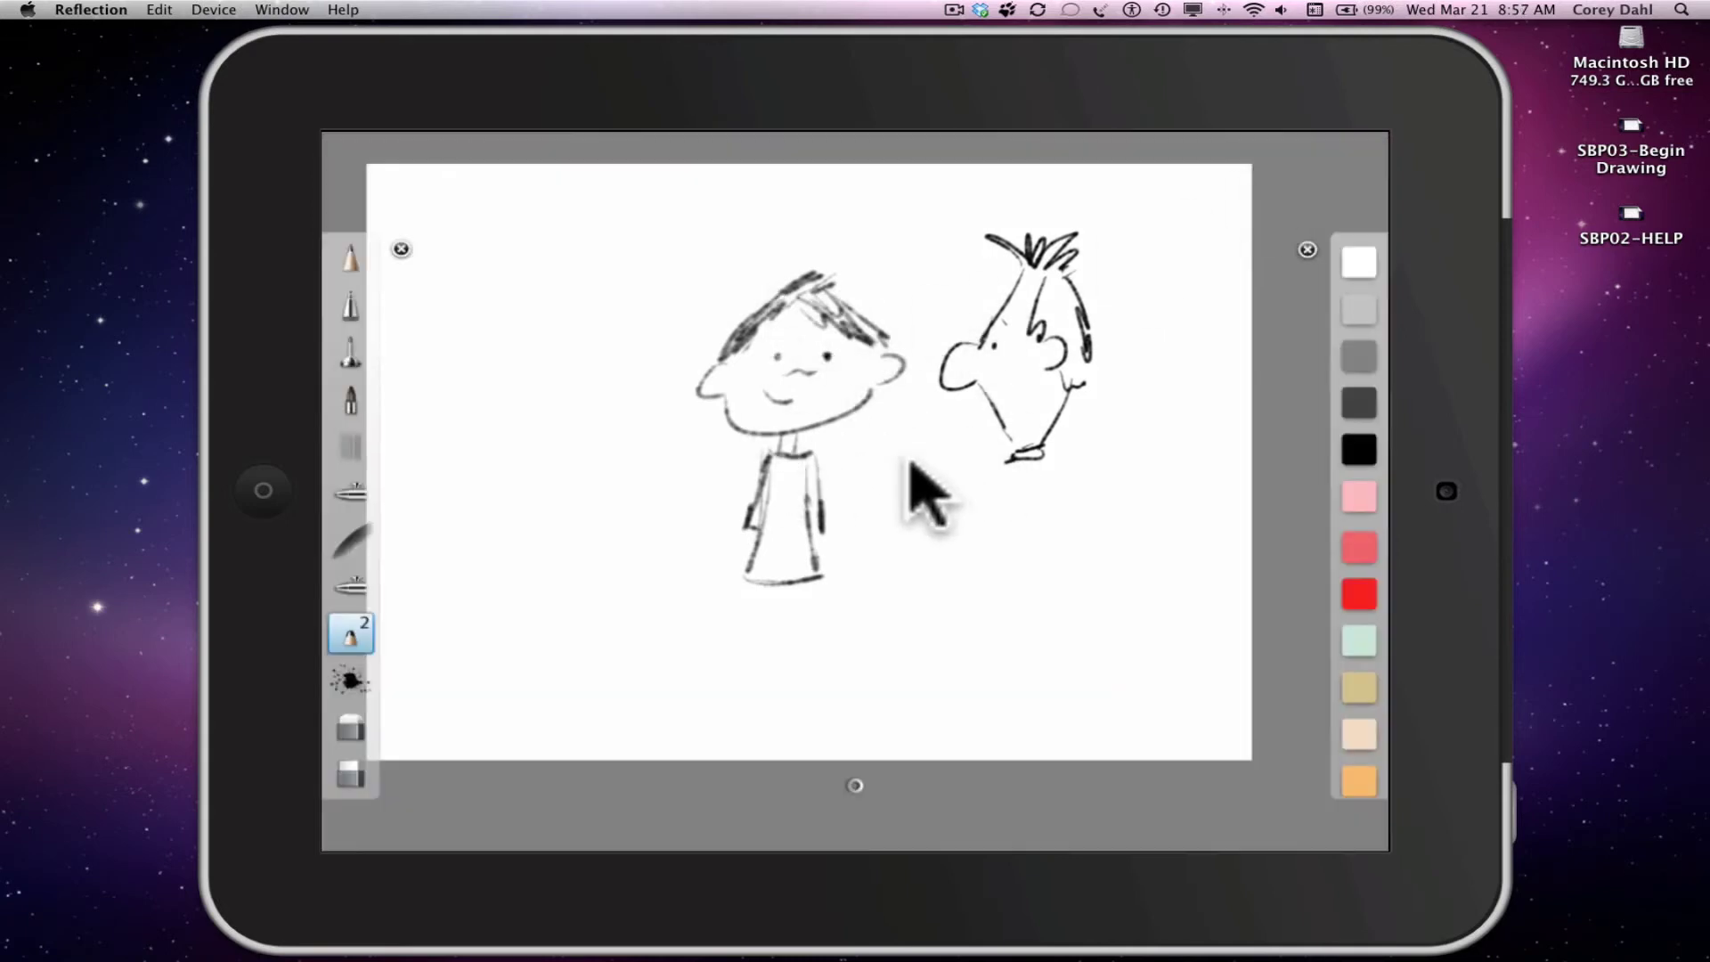
pyautogui.click(854, 785)
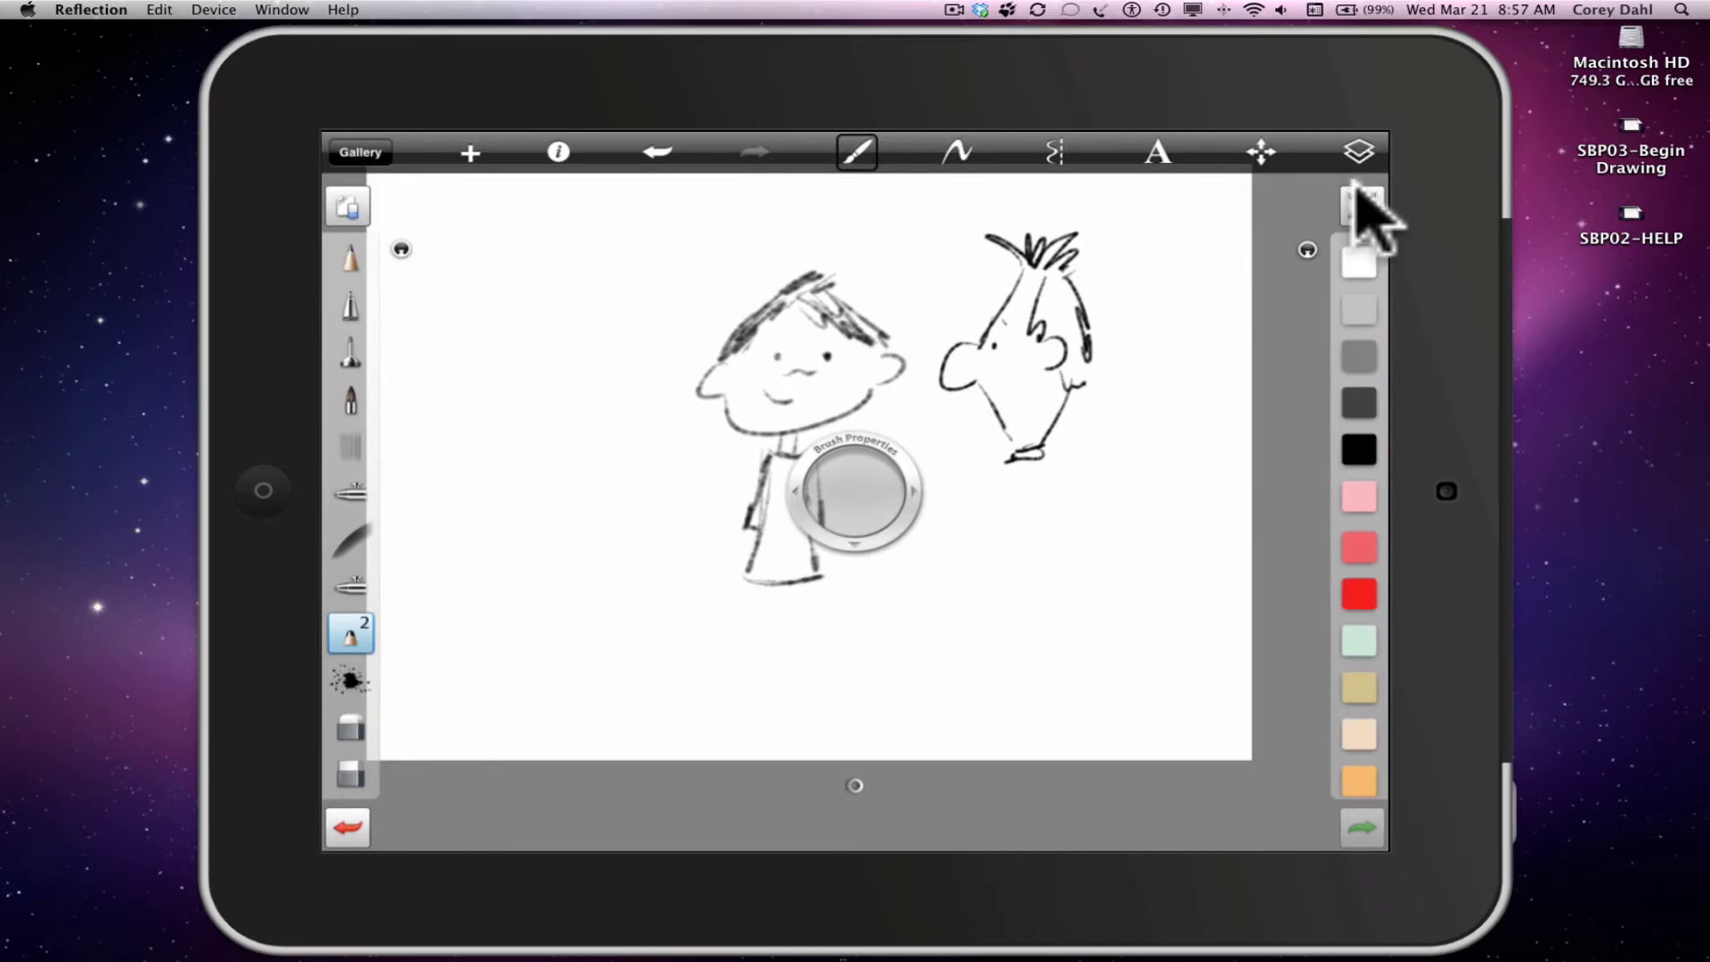
pyautogui.click(1359, 153)
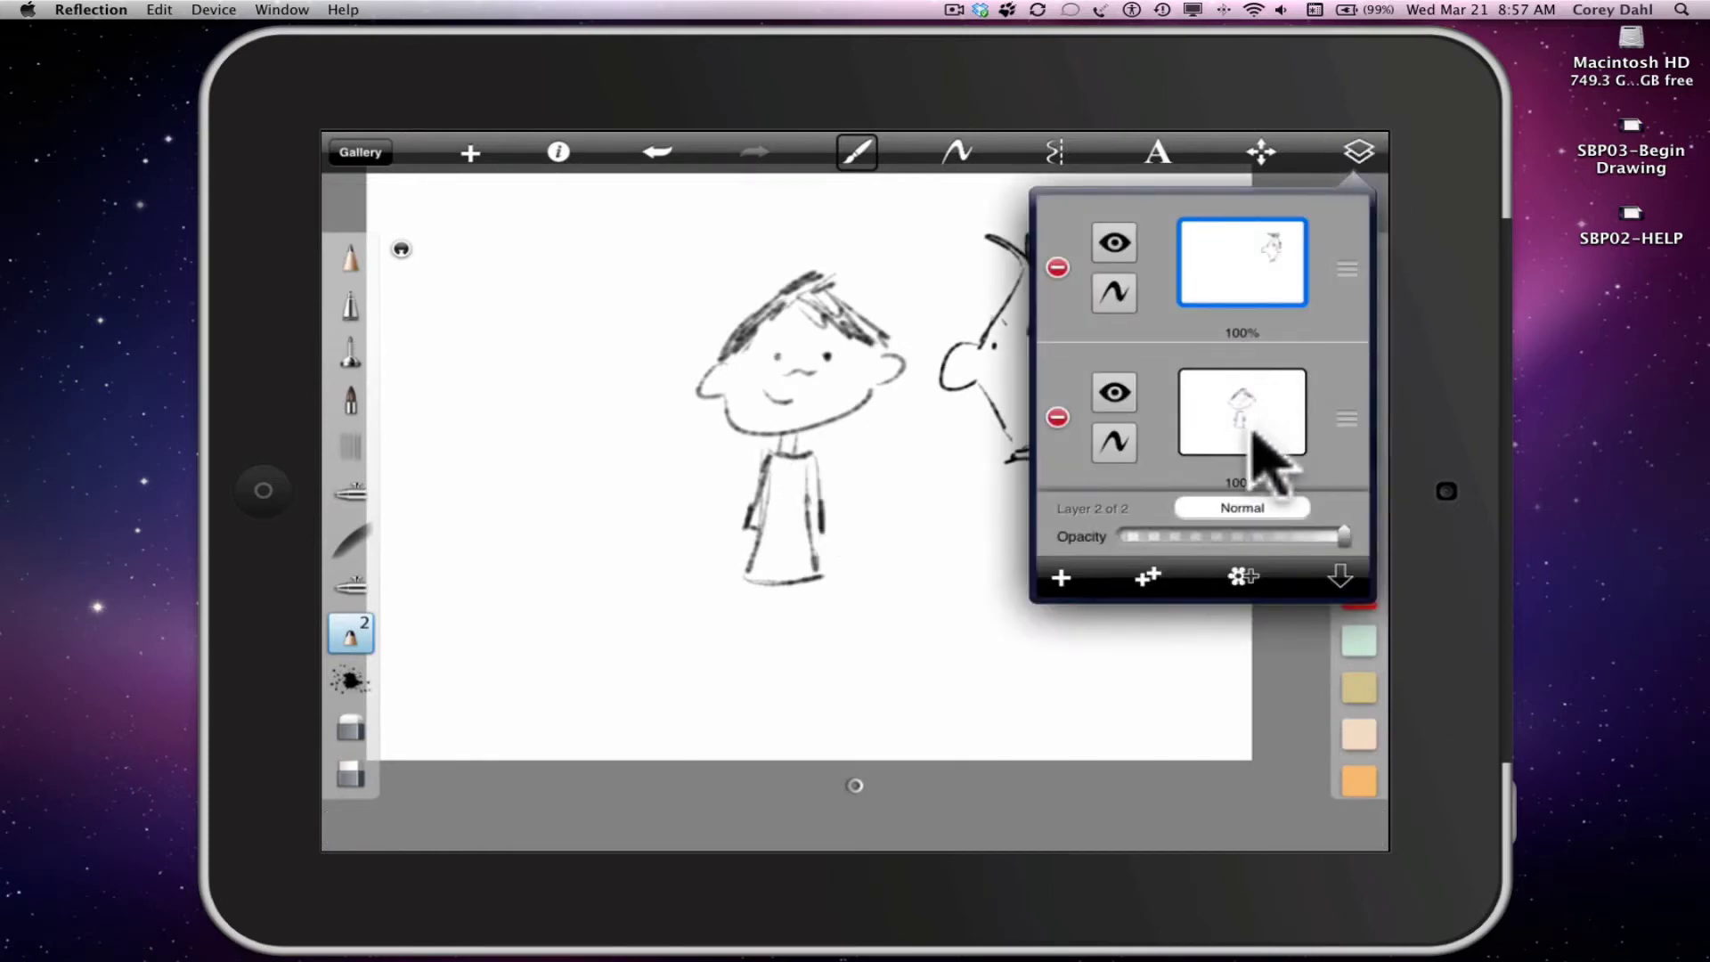
pyautogui.click(1273, 450)
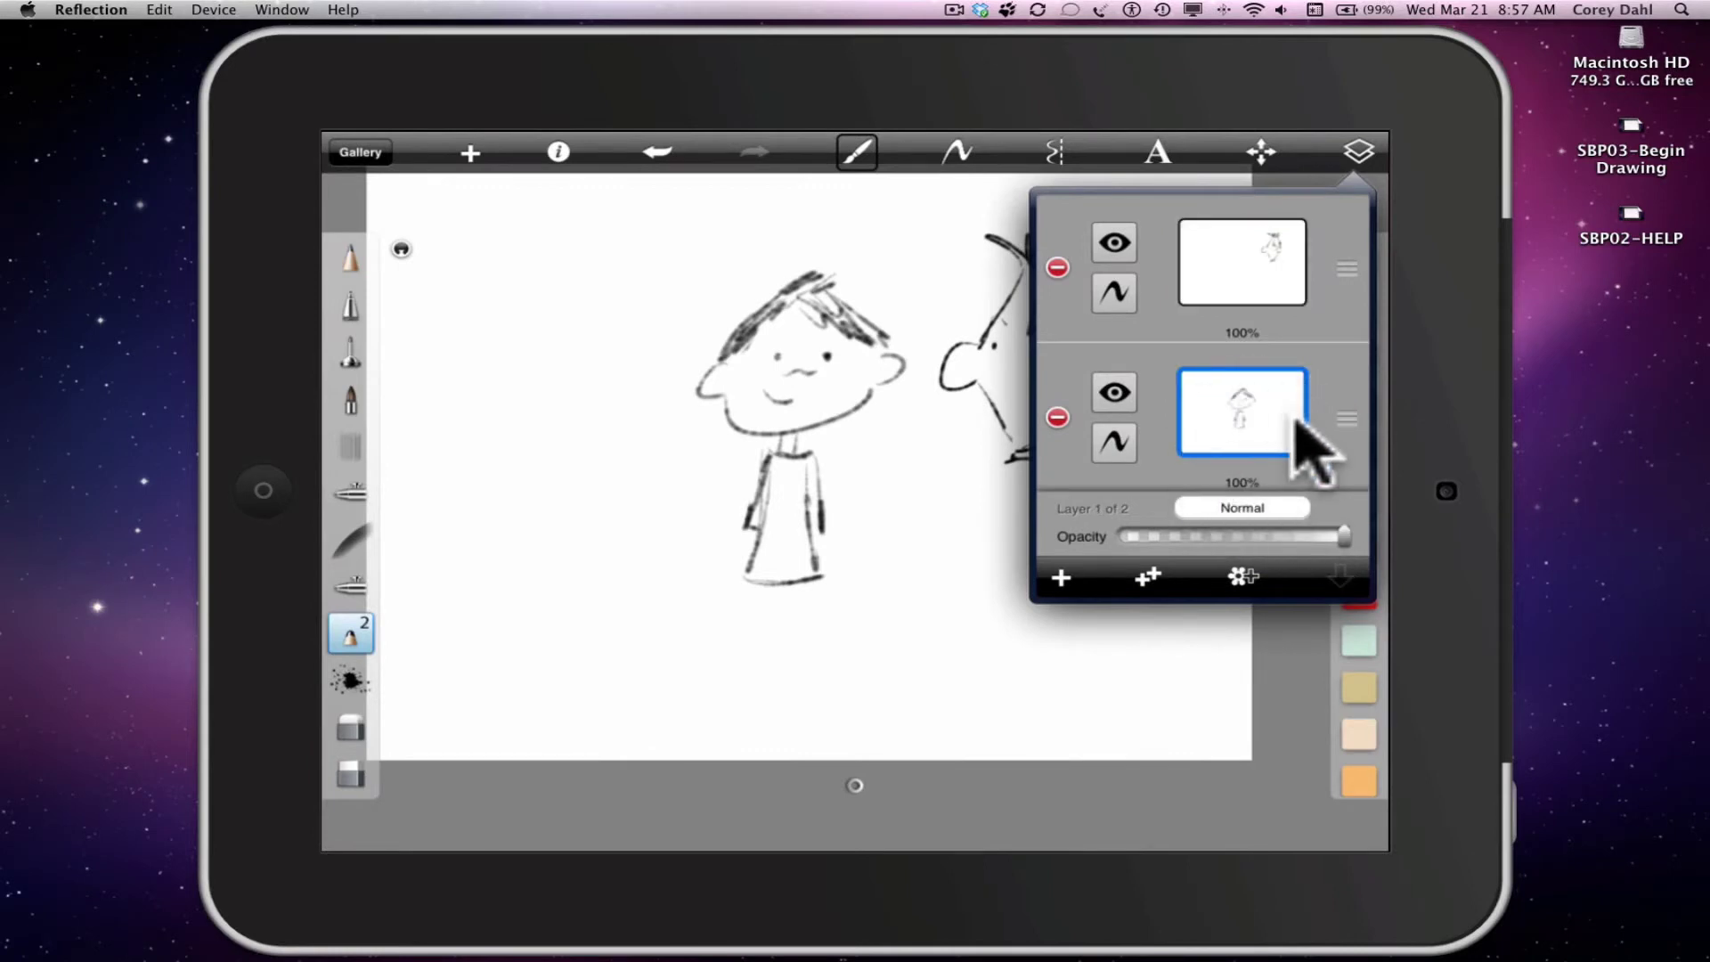
pyautogui.click(871, 537)
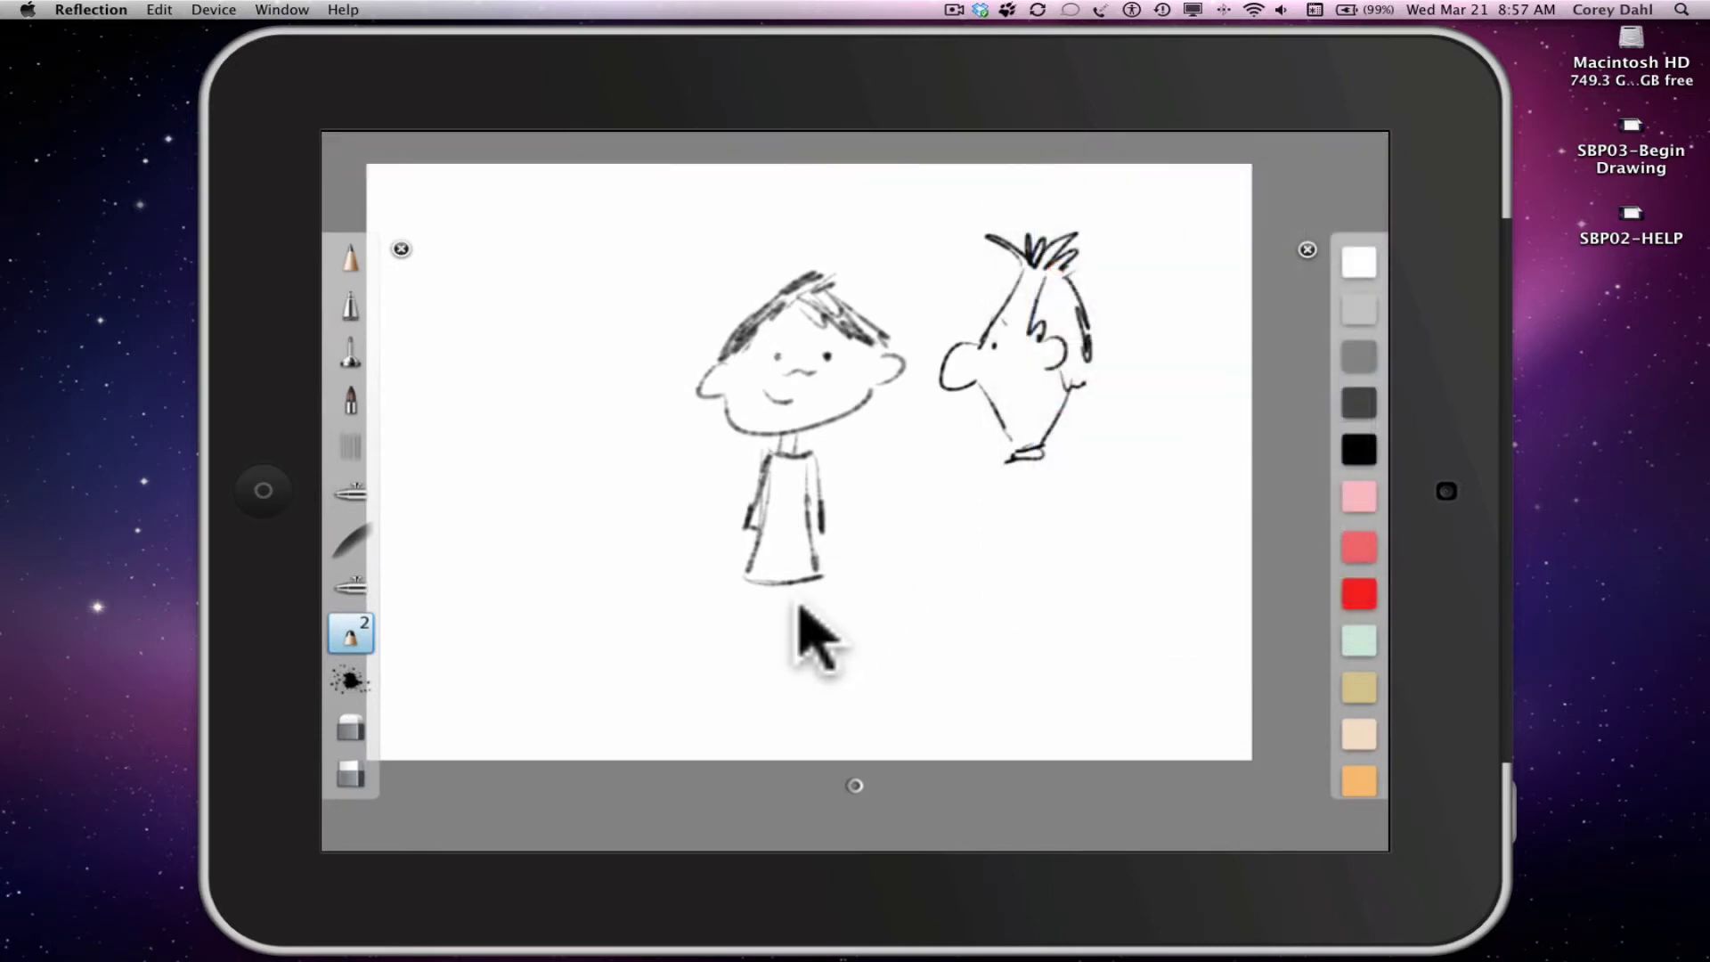
pyautogui.click(870, 496)
pyautogui.click(1259, 141)
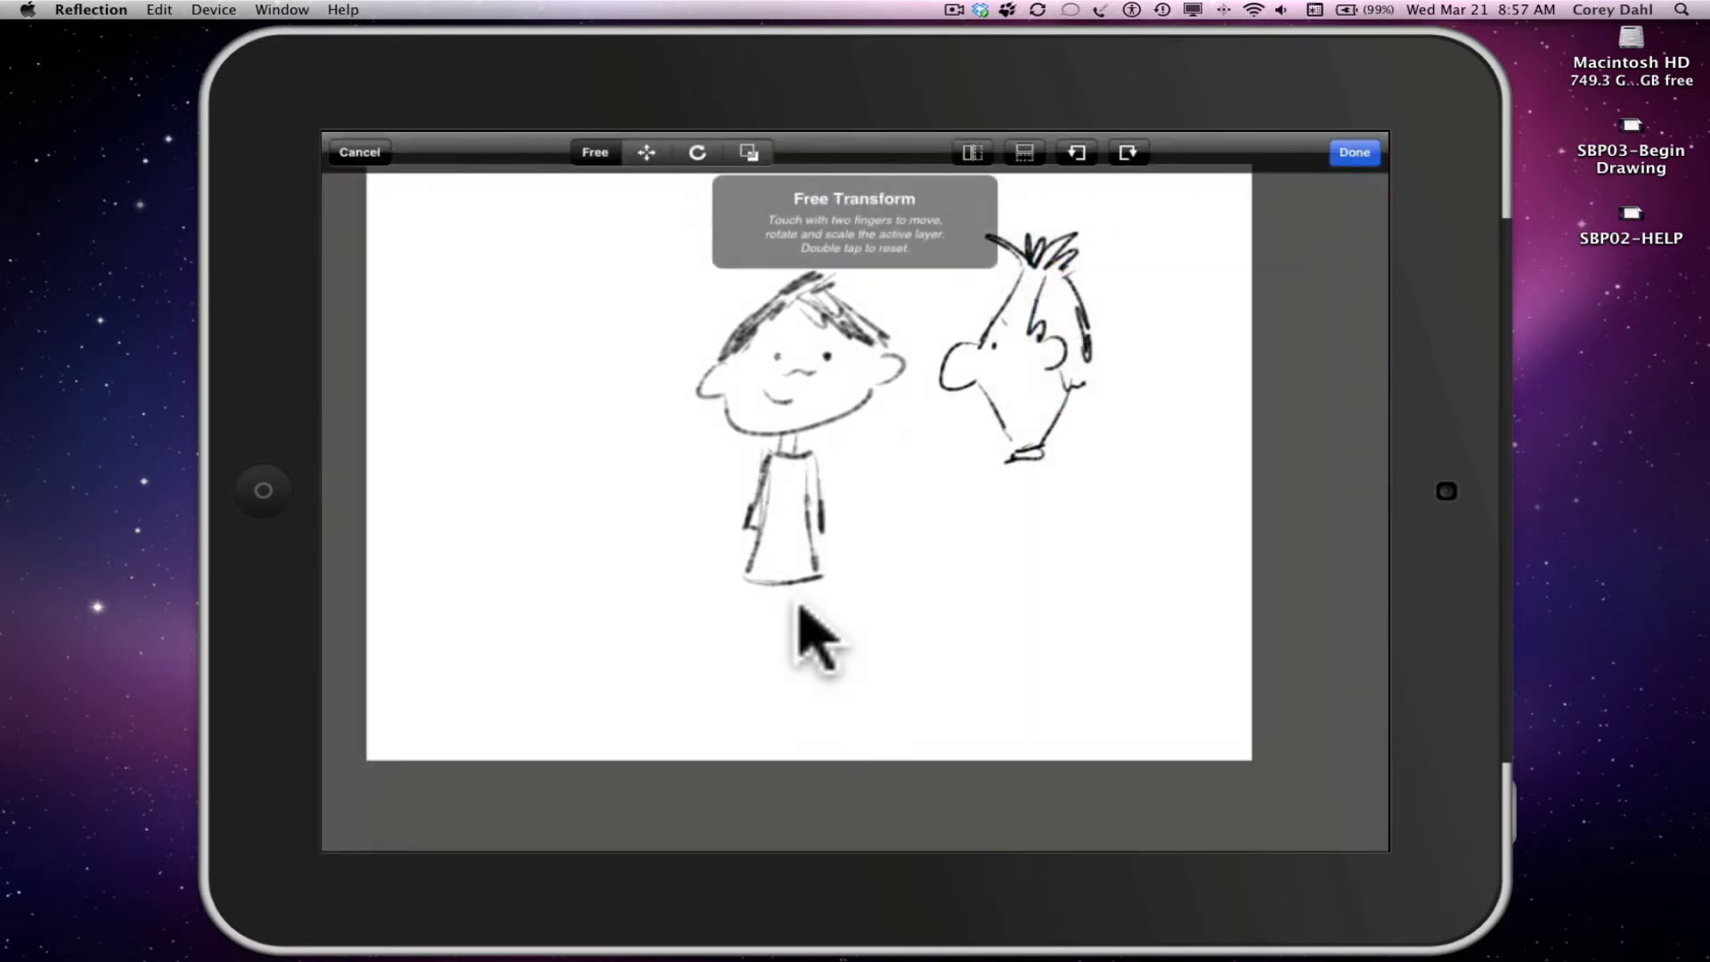
pyautogui.moveTo(784, 498); pyautogui.dragTo(760, 493)
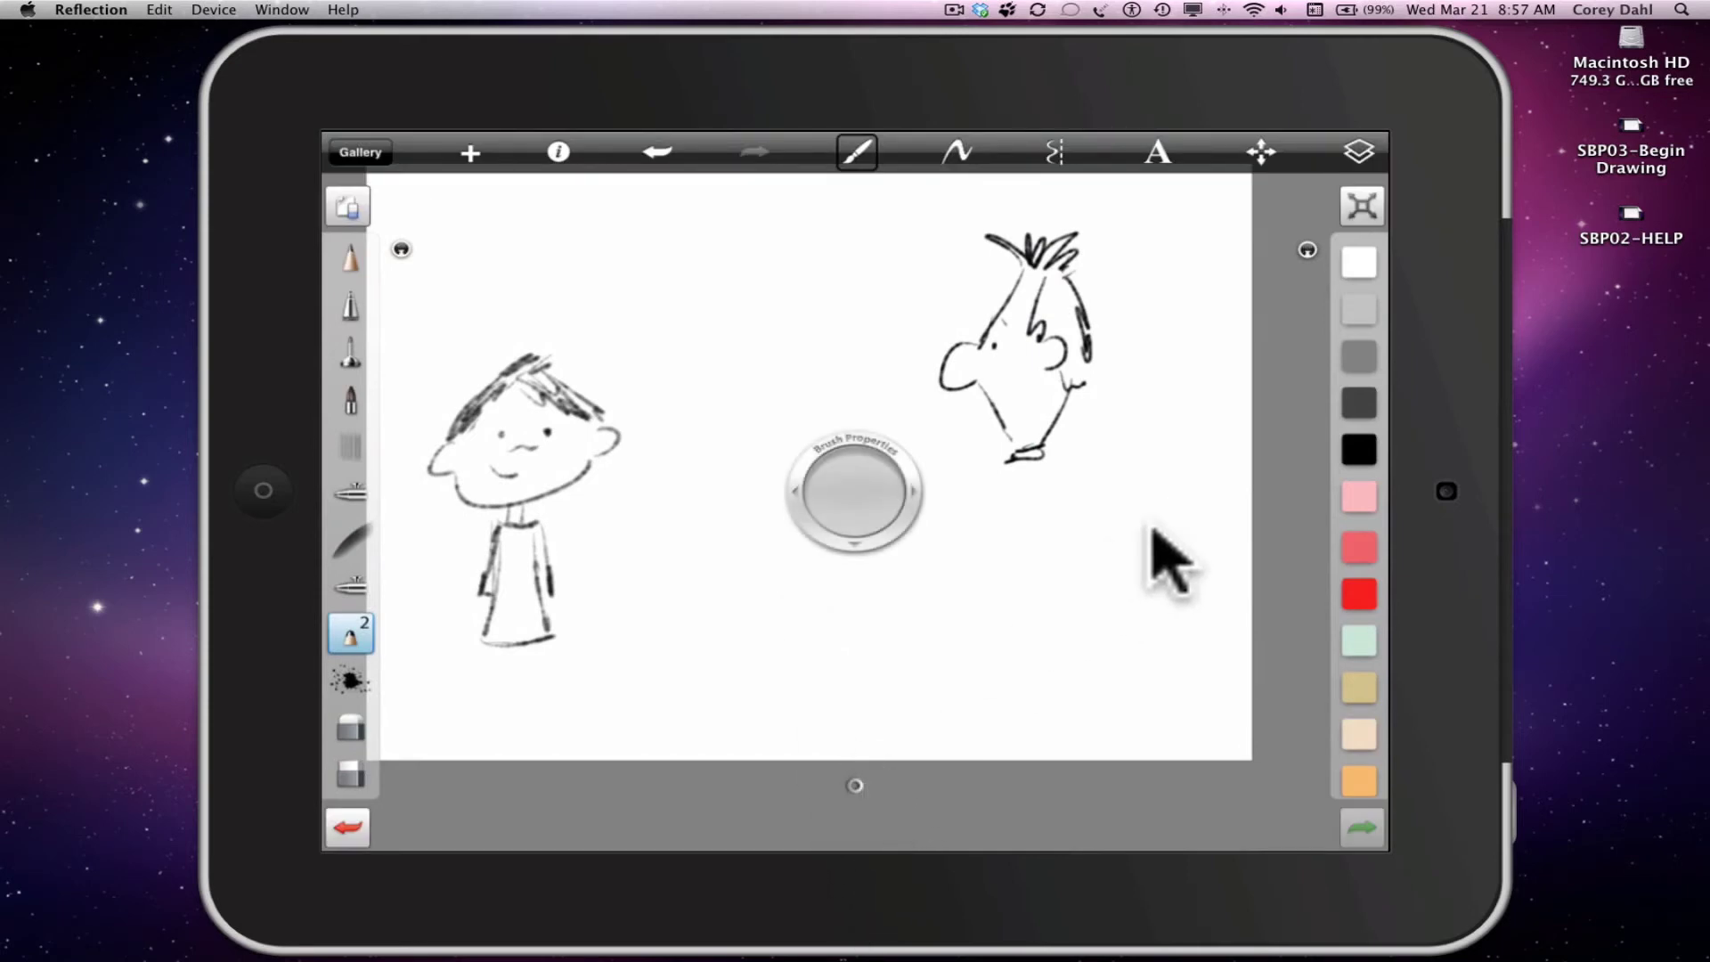
# Select the big-nosed character's layer and drag him left to stand next to the boy
pyautogui.click(1360, 153)
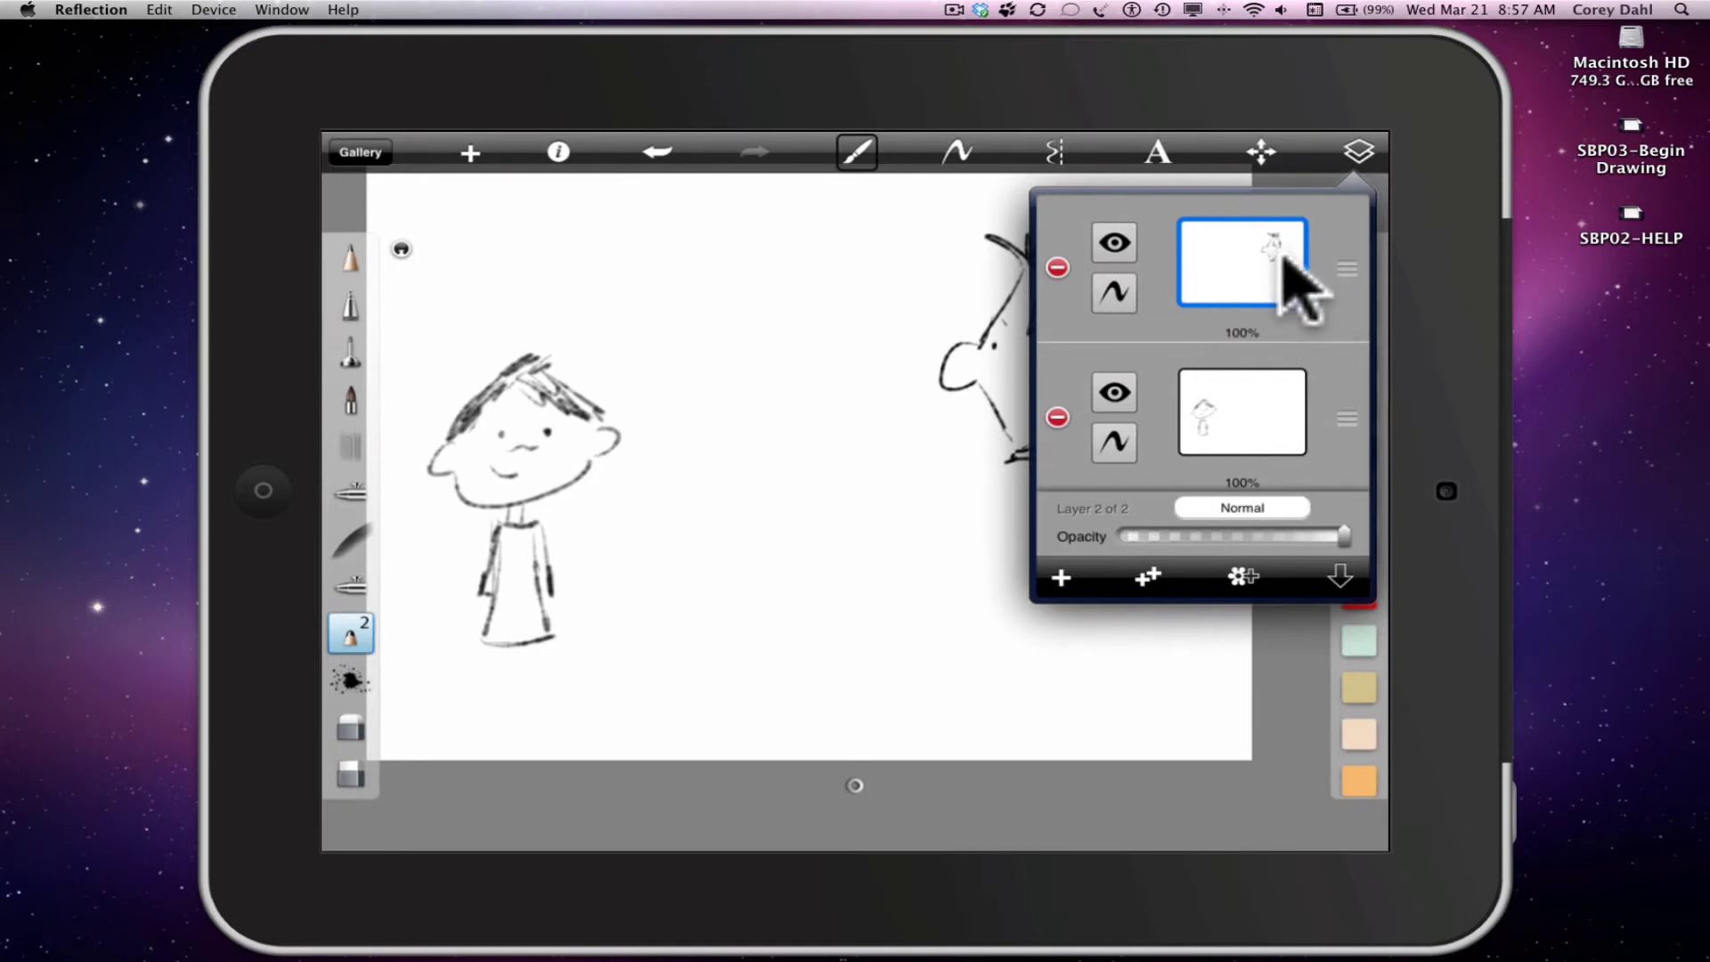
pyautogui.click(1260, 150)
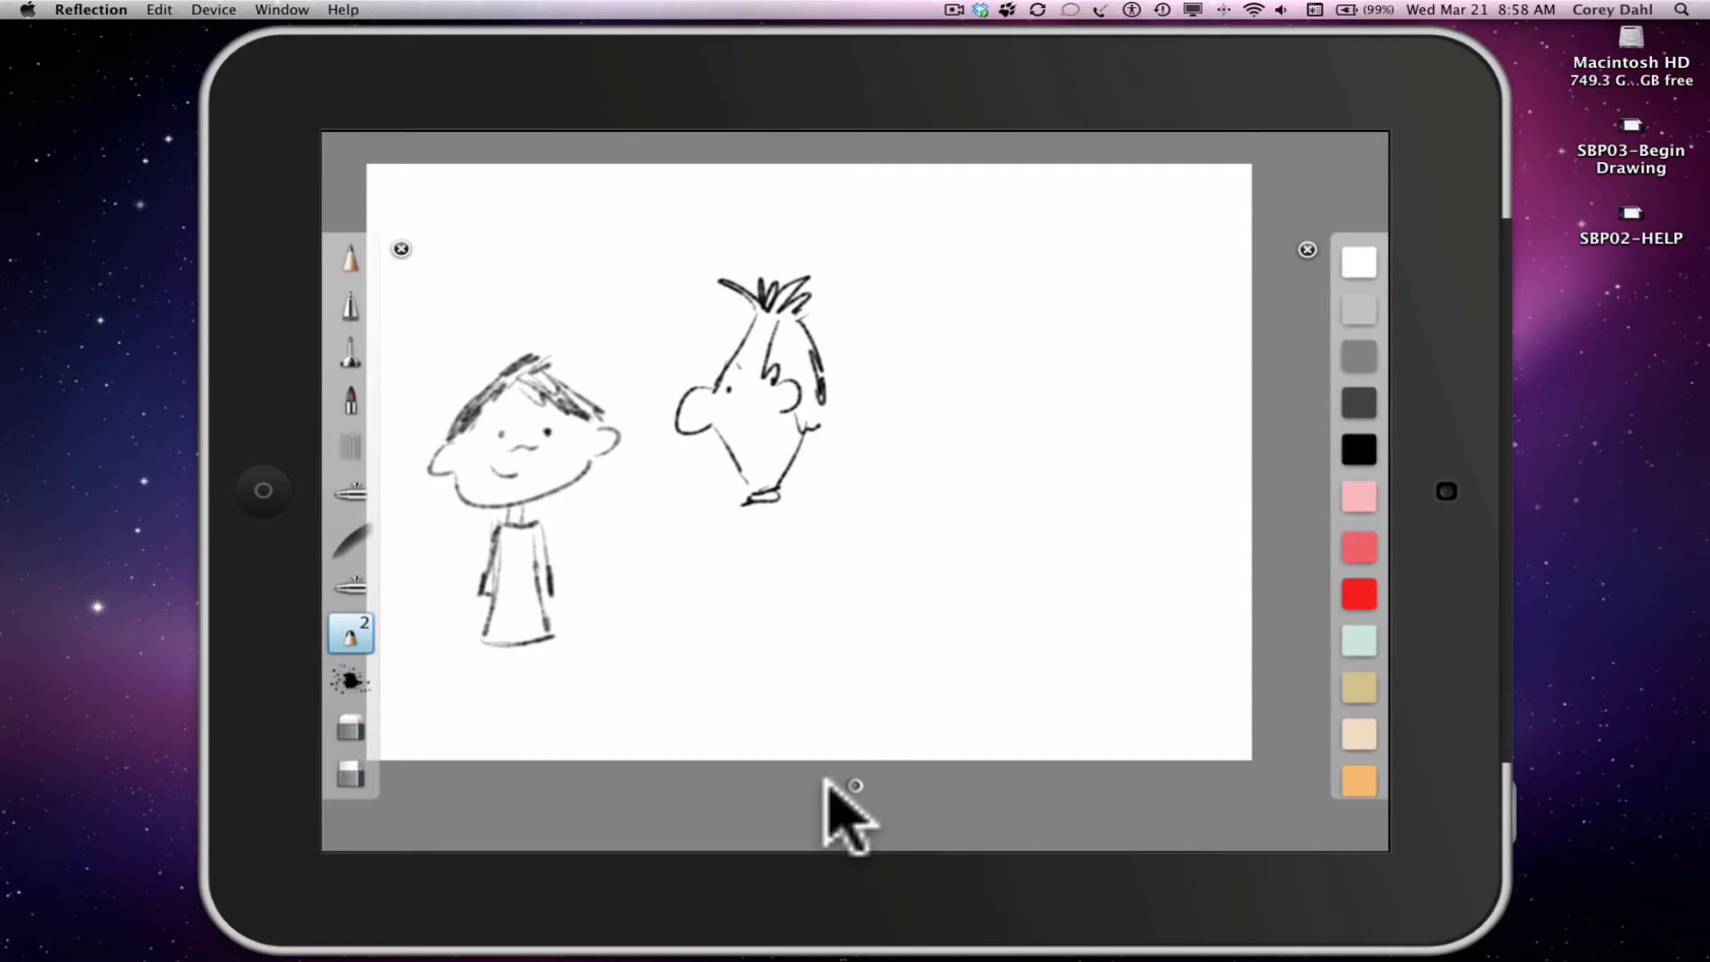
# Show the toolbar again and add a third empty layer on top of the stack
pyautogui.click(853, 785)
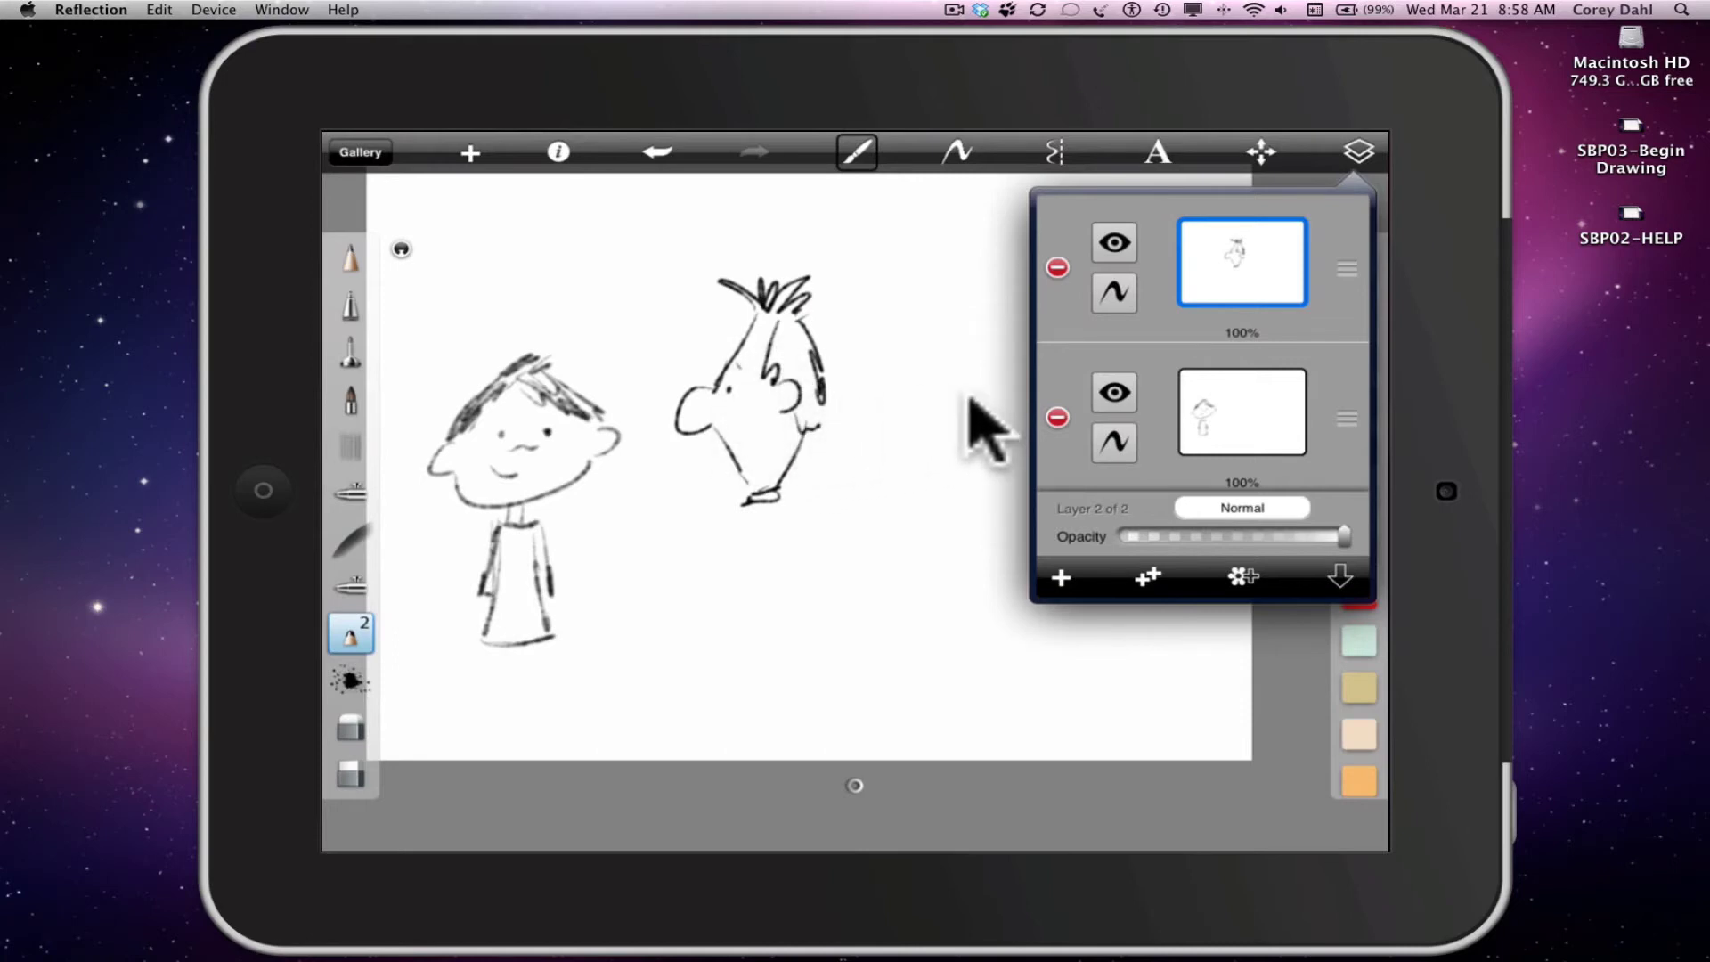
pyautogui.click(1059, 581)
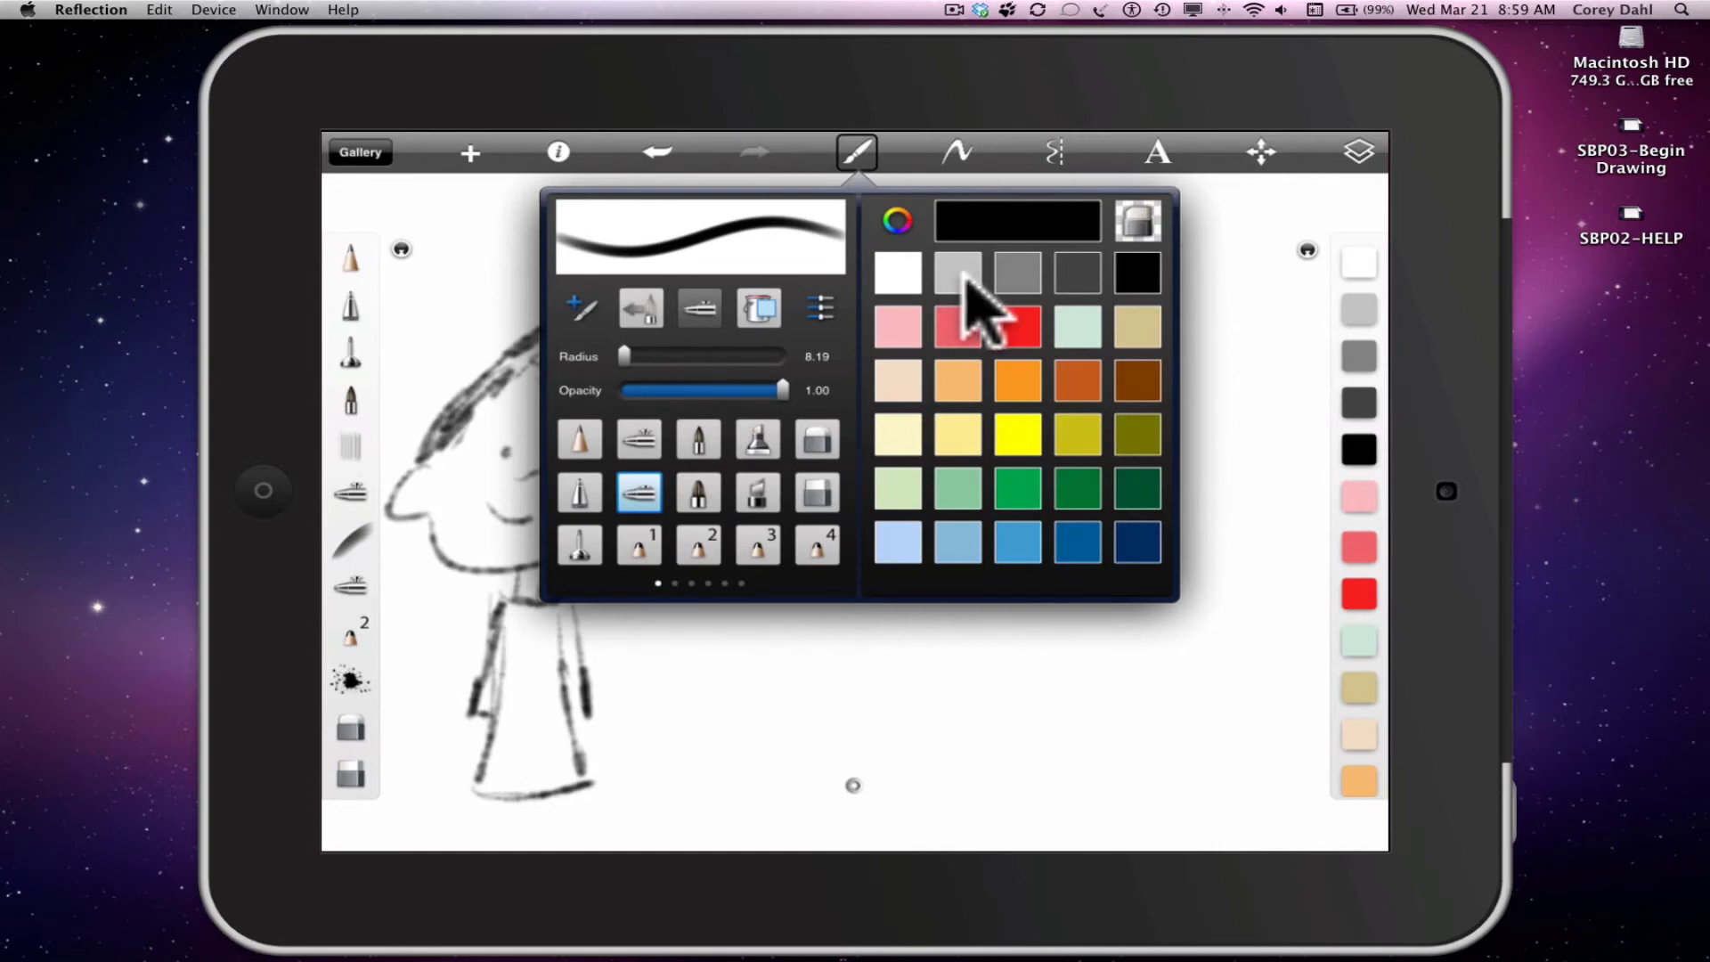
# Choose the light grey swatch for the airbrush set to radius 22.58 and opacity 0.42
pyautogui.click(965, 288)
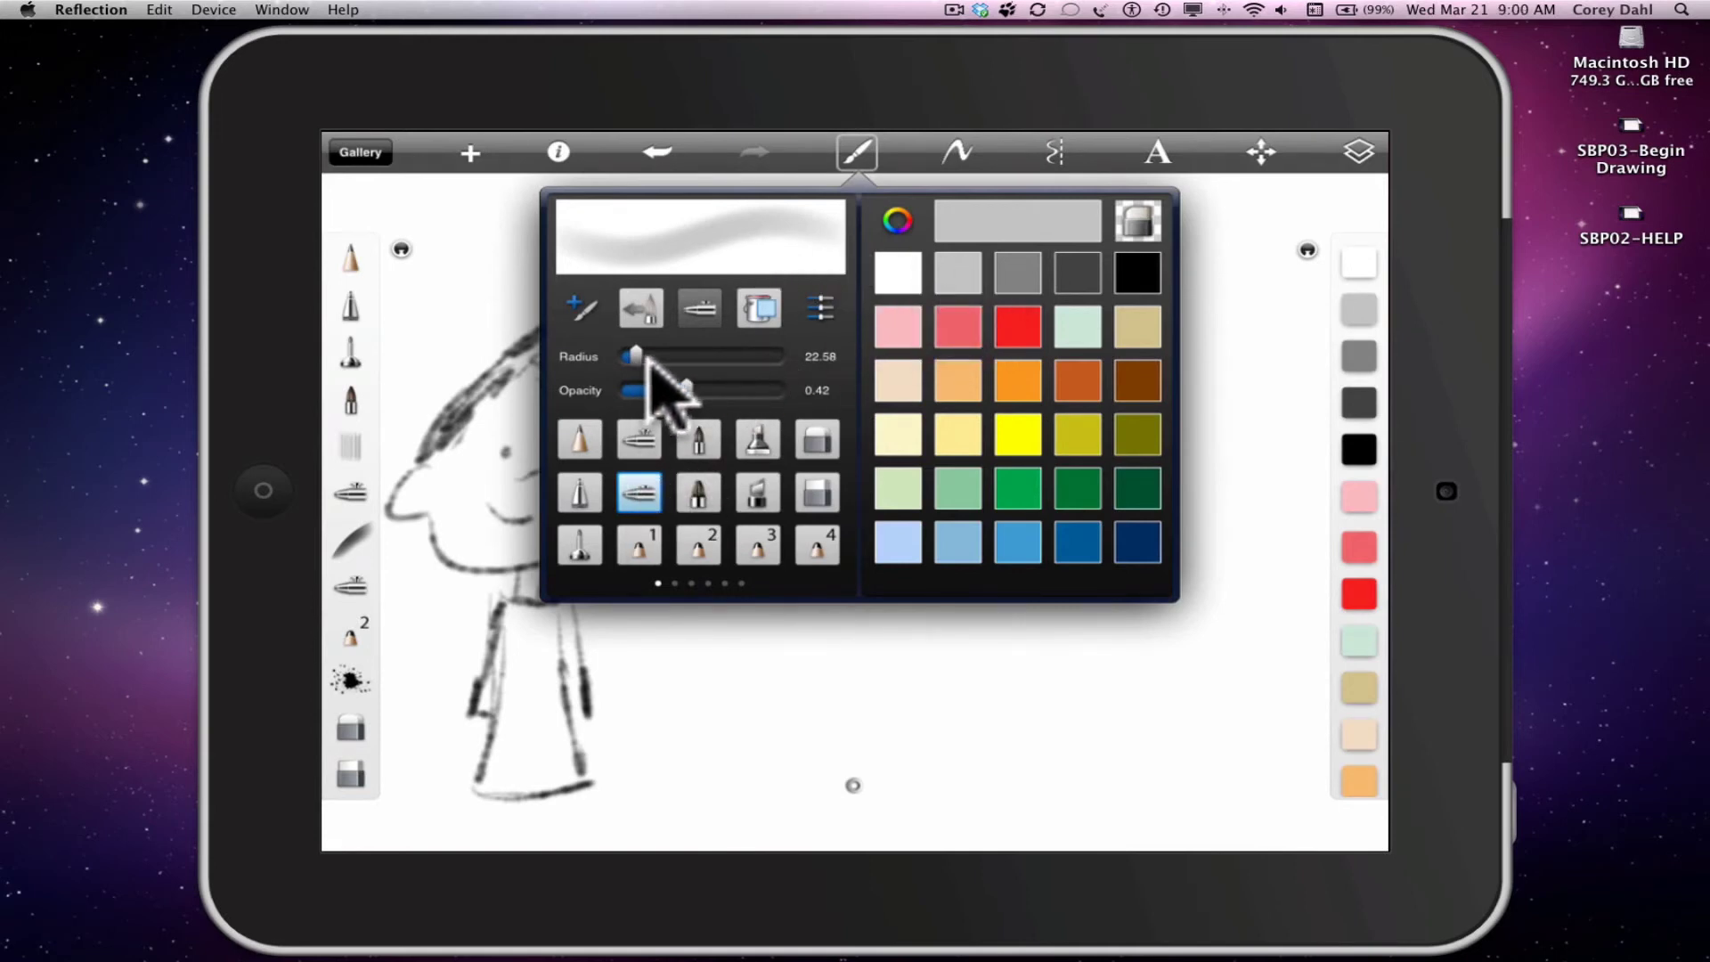
# Close the brush settings and zoom in on the big-nosed character's face
pyautogui.click(734, 663)
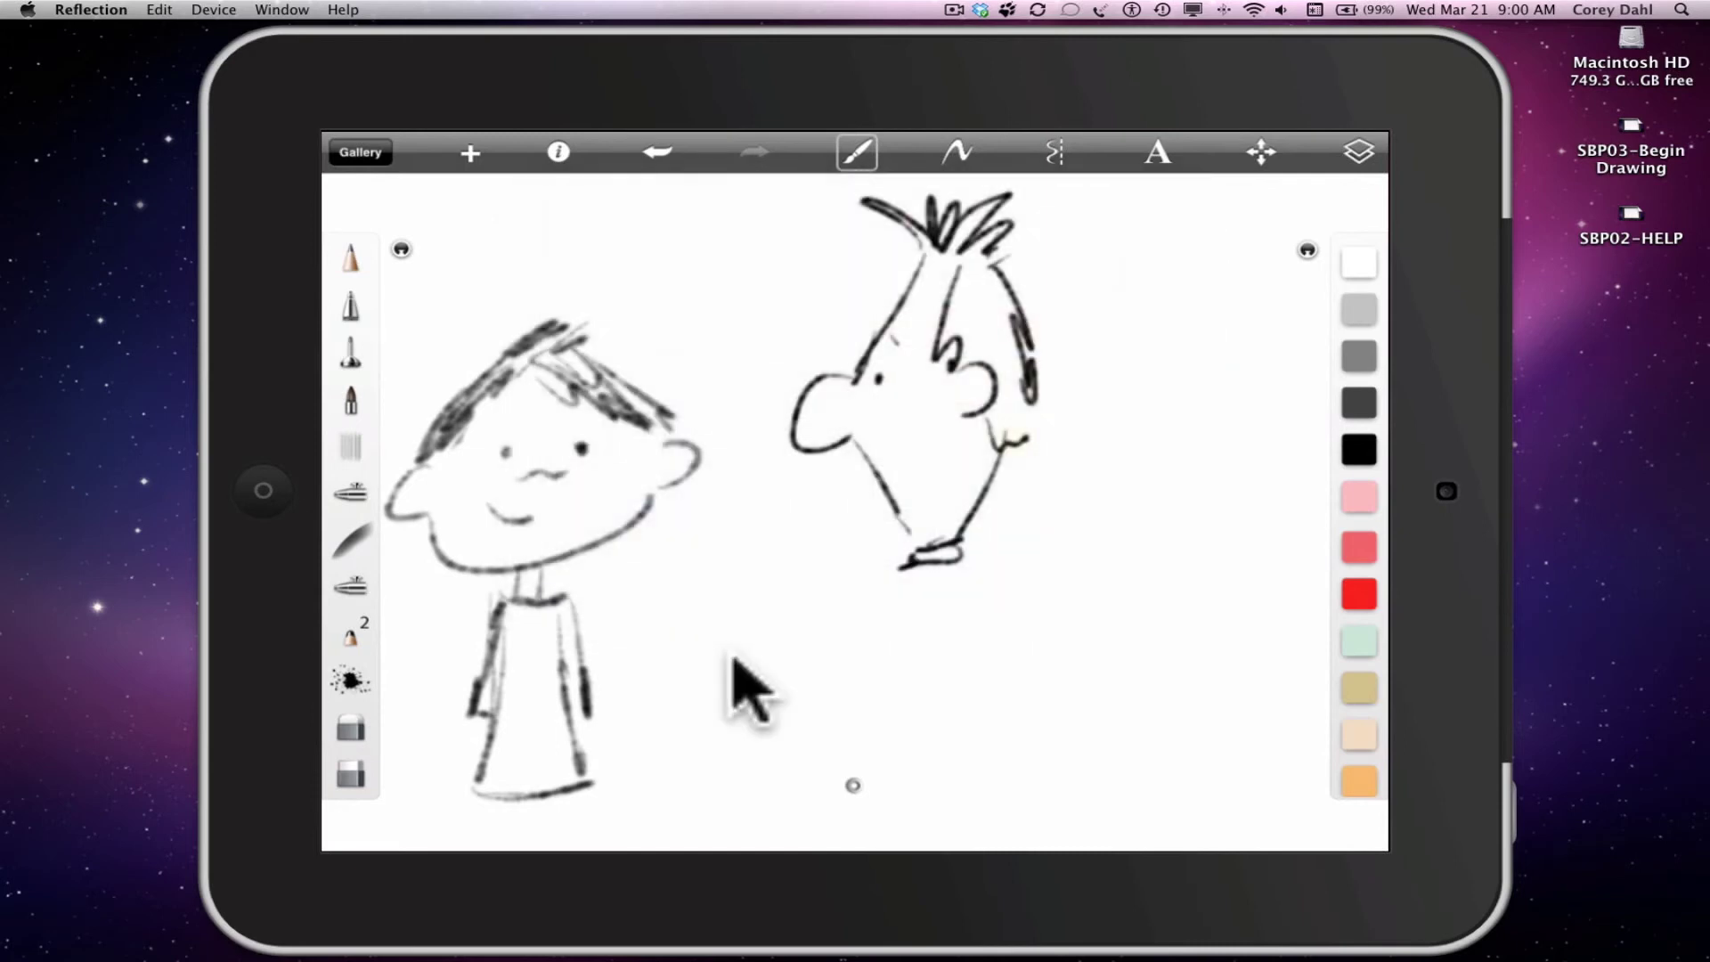
pyautogui.scroll(5, 853, 445)
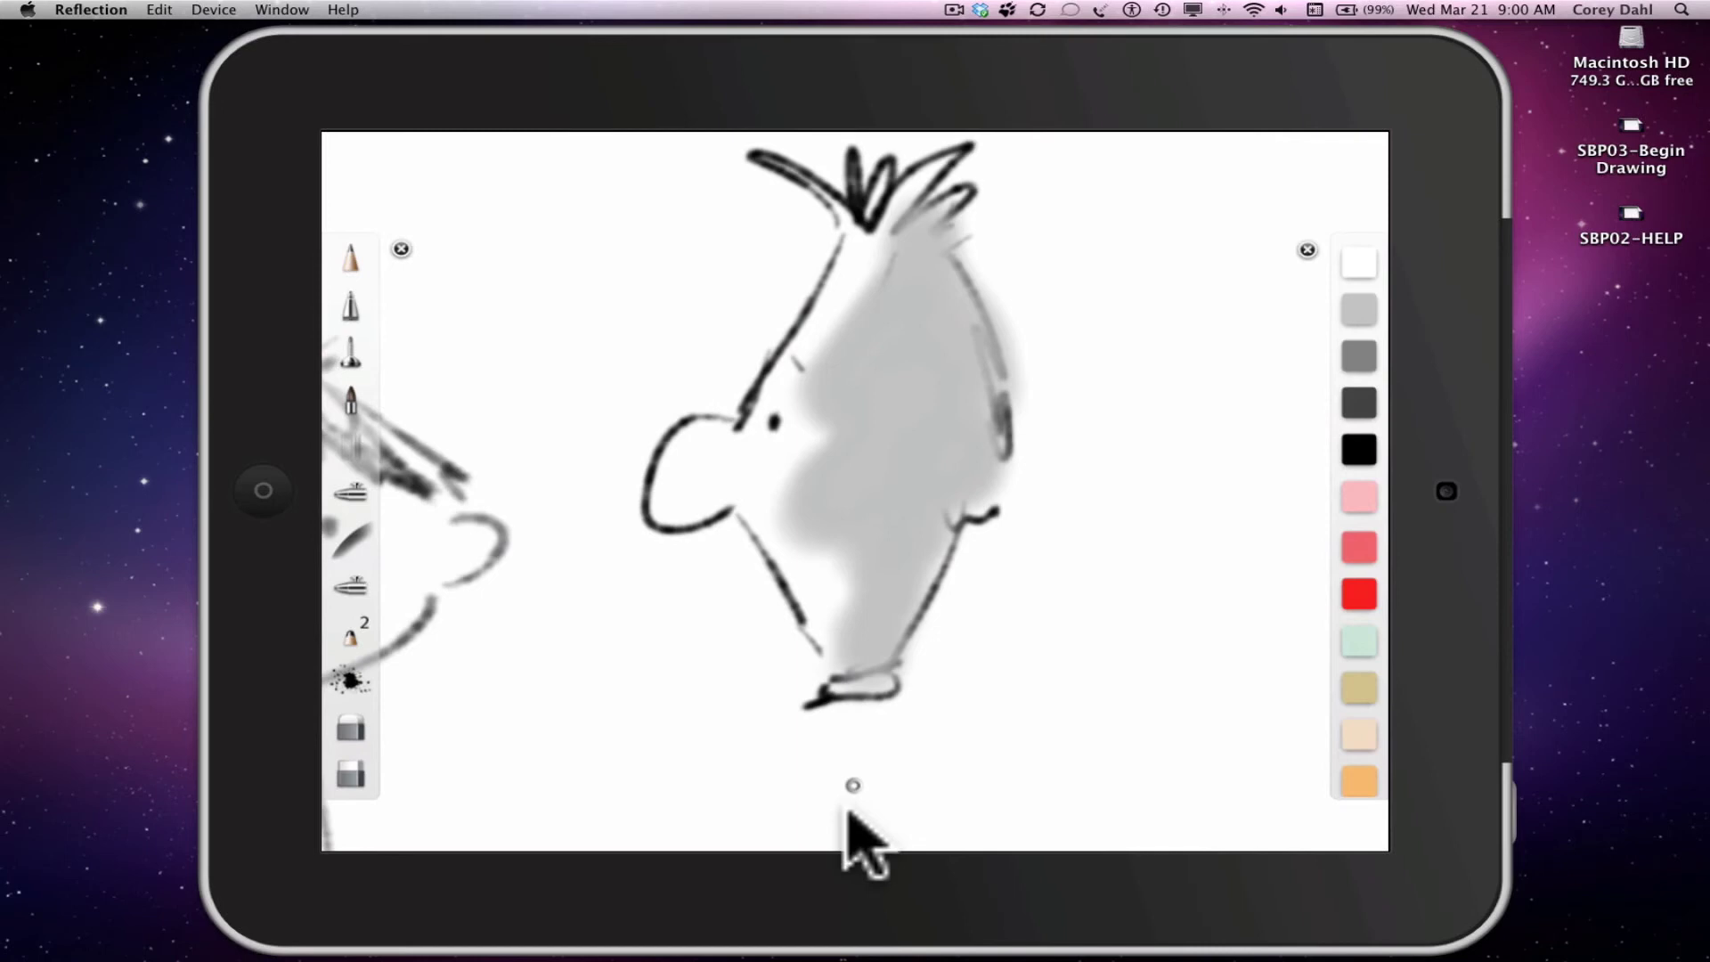
# Restore the interface and move the grey shading layer below the line layer
pyautogui.click(851, 787)
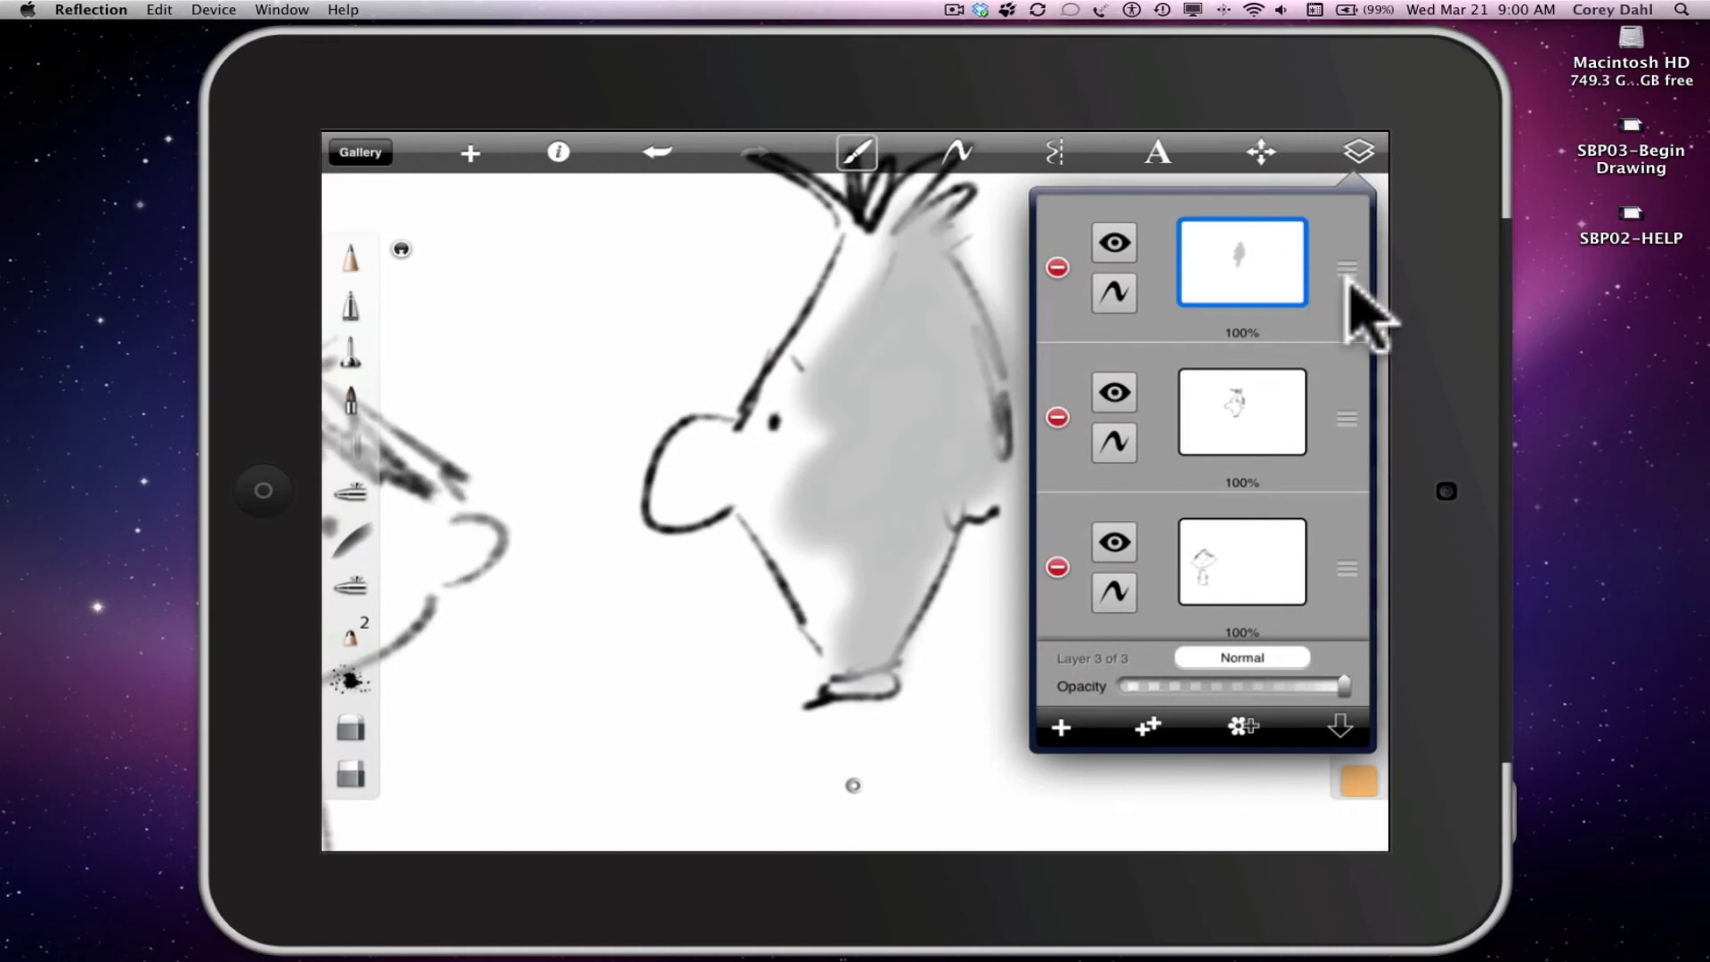
pyautogui.moveTo(1347, 267)
pyautogui.mouseDown()
pyautogui.moveTo(1346, 331)
pyautogui.moveTo(1347, 282)
pyautogui.mouseUp()
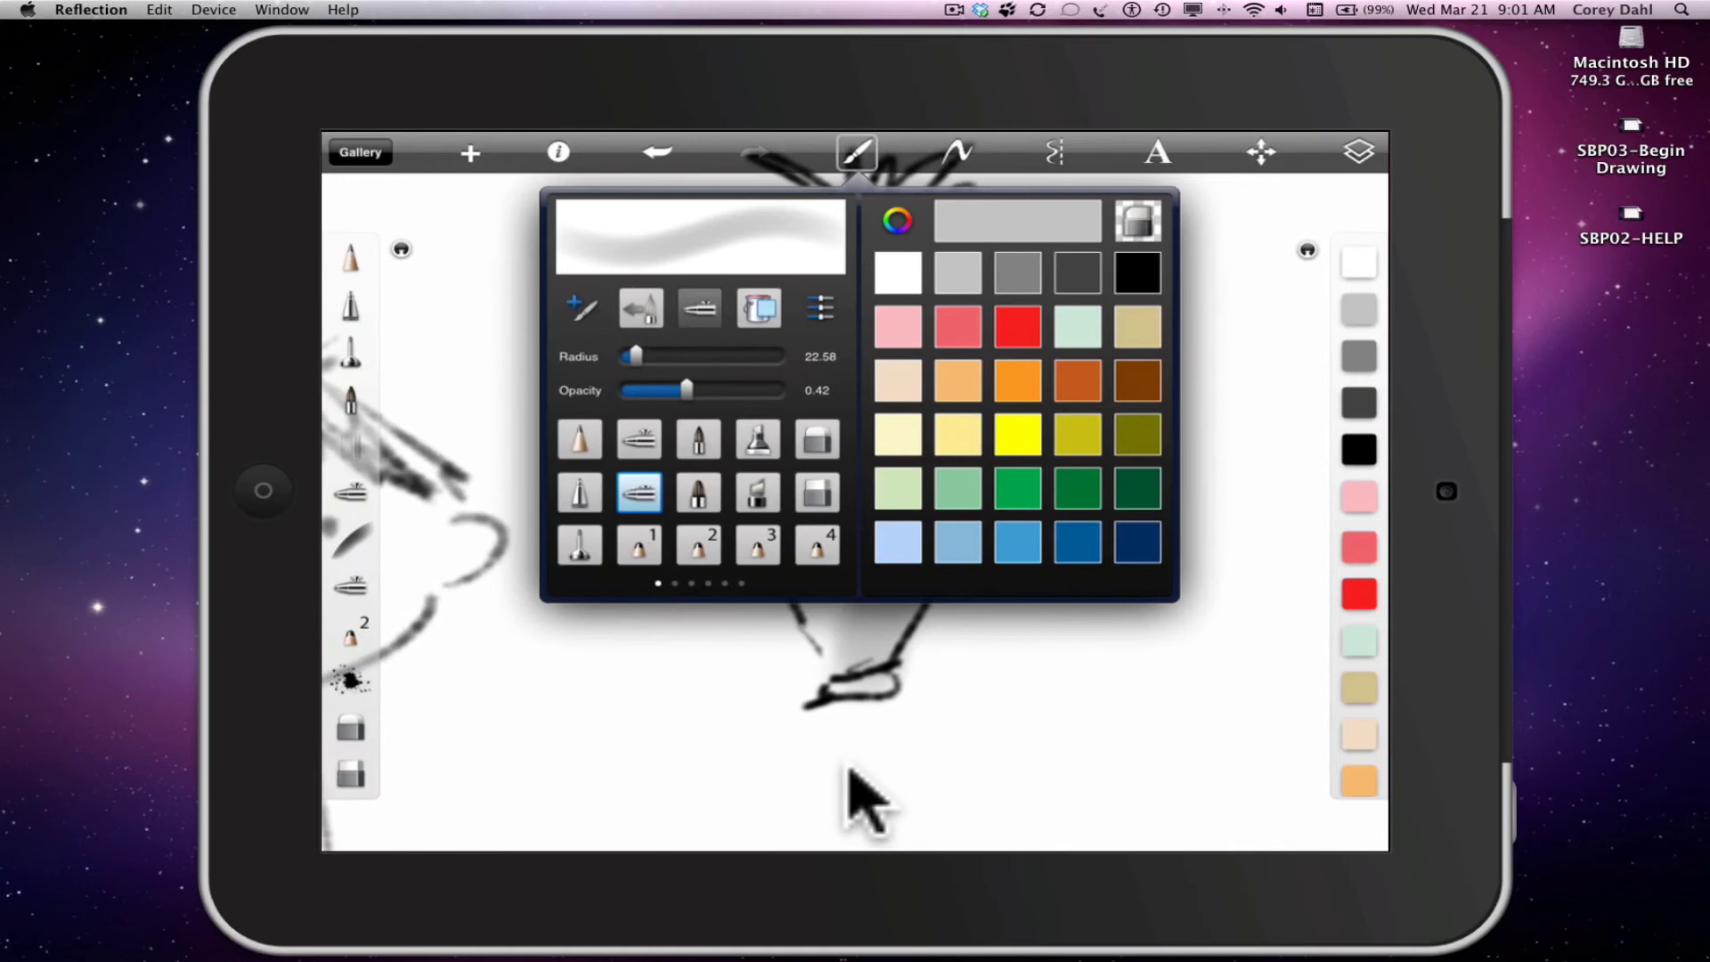
# Darken the grey to brightness 48 on the colour wheel and cut the brush radius to 12.99
pyautogui.click(898, 223)
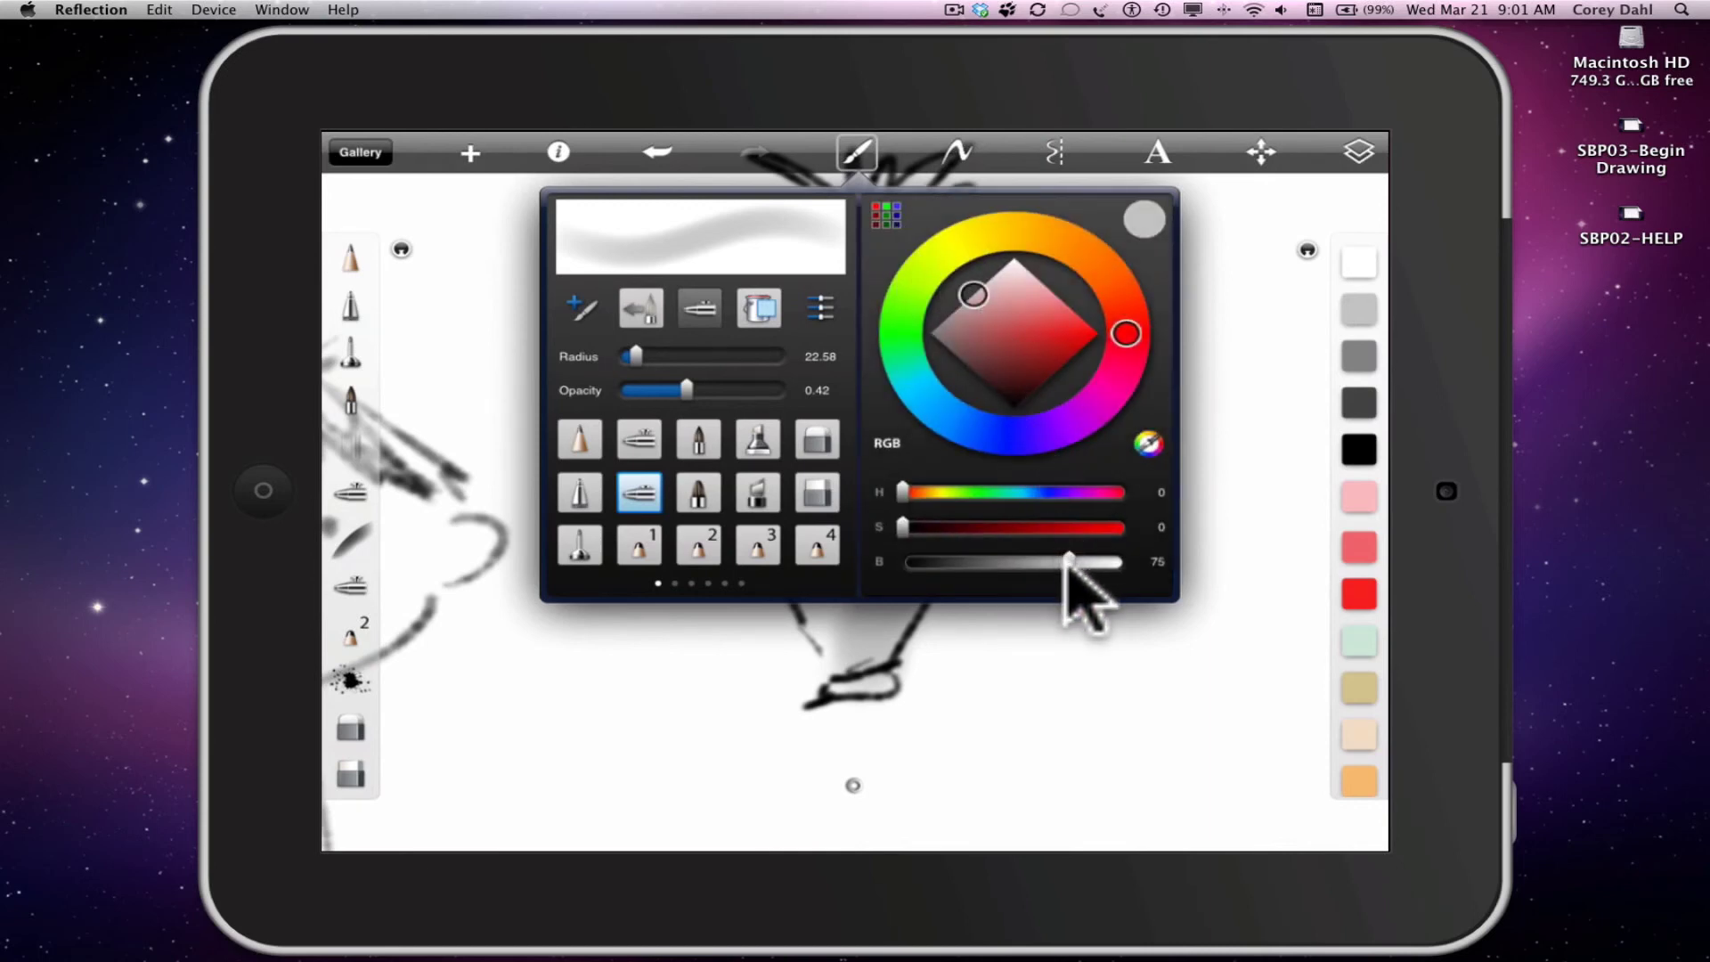
pyautogui.moveTo(973, 294); pyautogui.dragTo(932, 334)
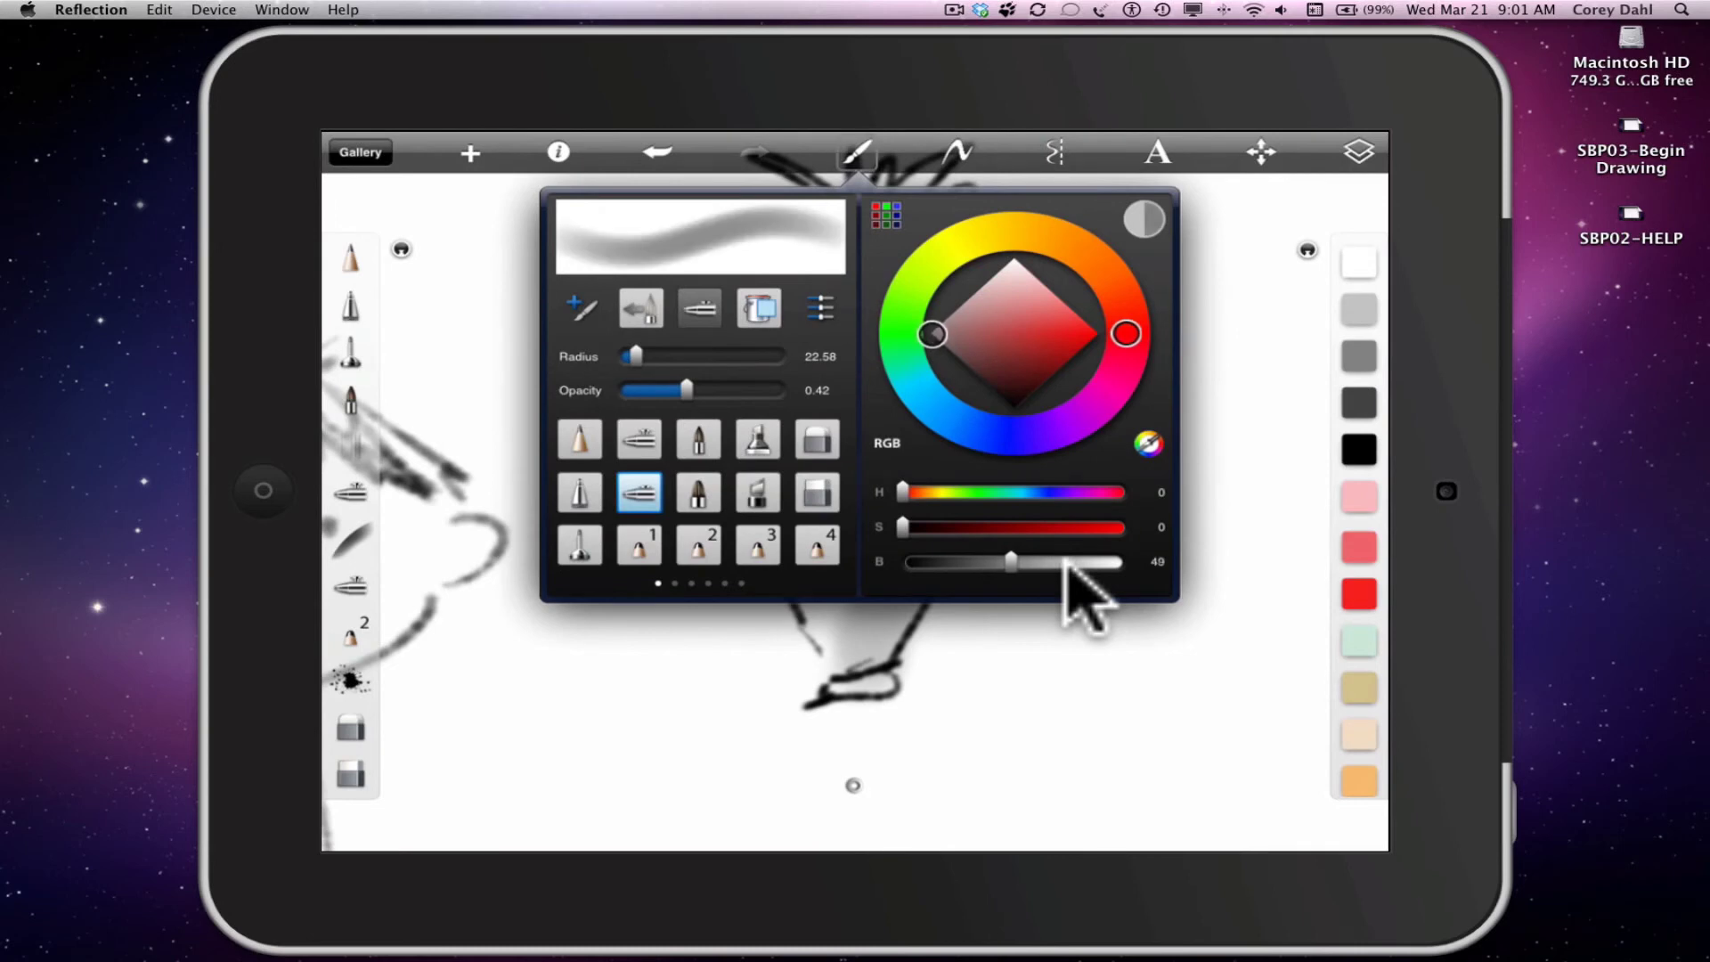
pyautogui.click(1069, 562)
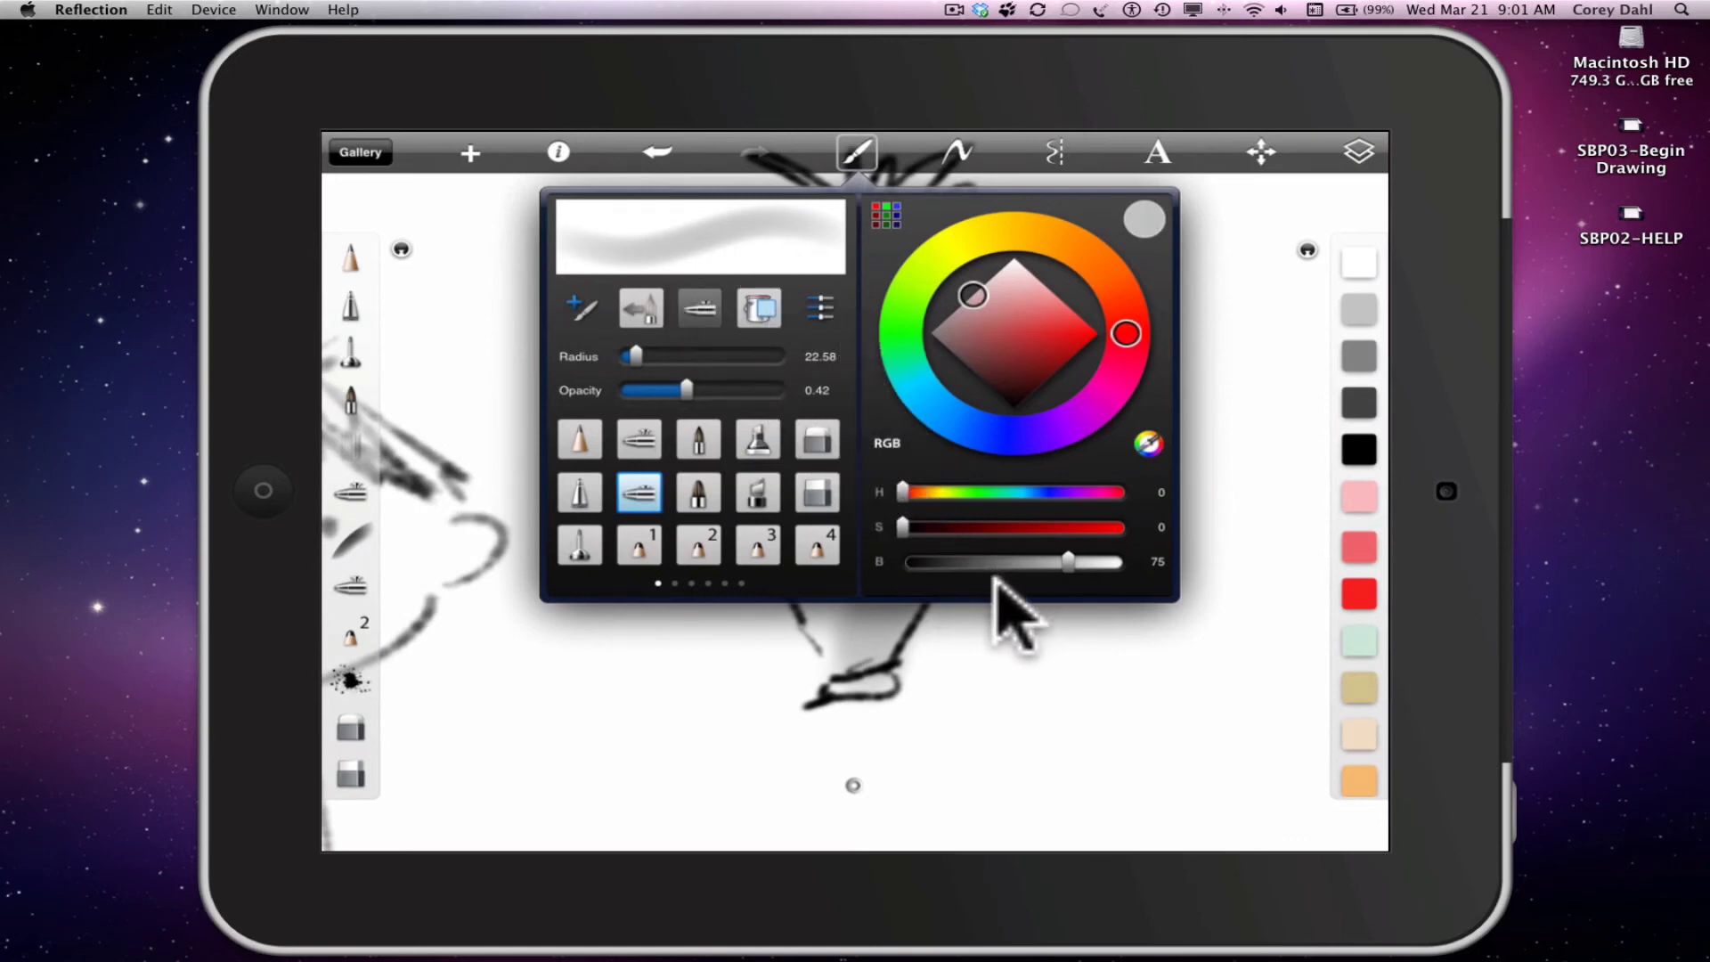
pyautogui.moveTo(1068, 561); pyautogui.dragTo(1007, 561)
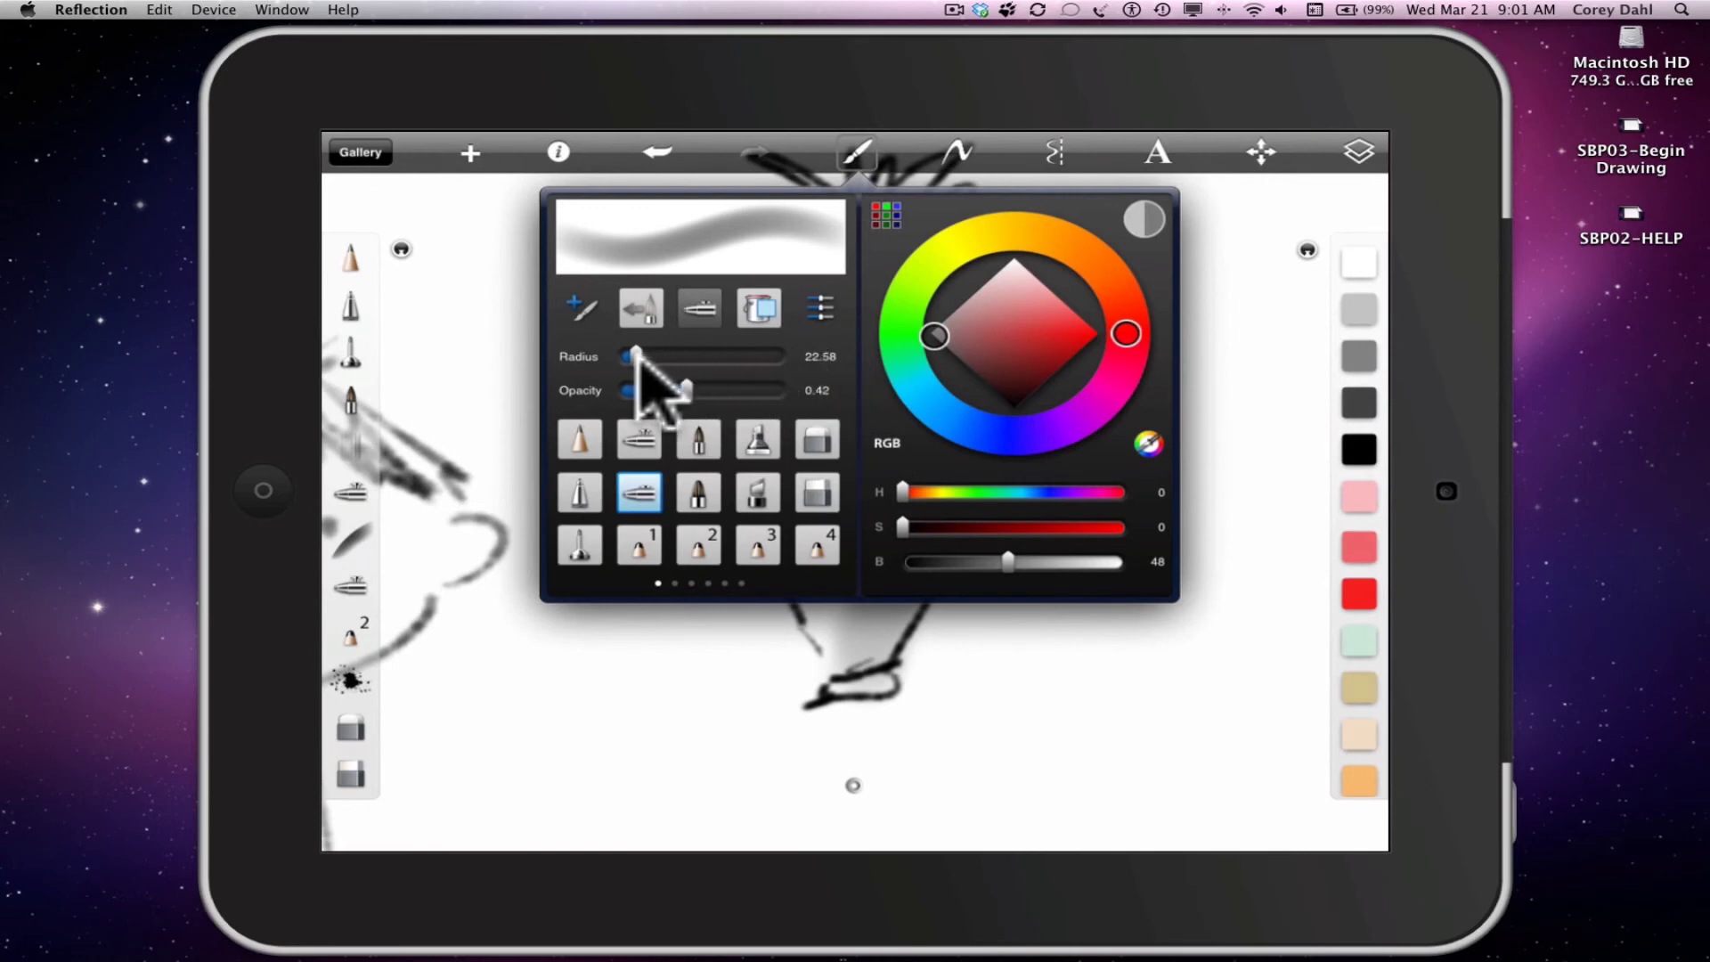
pyautogui.moveTo(636, 355); pyautogui.dragTo(634, 352)
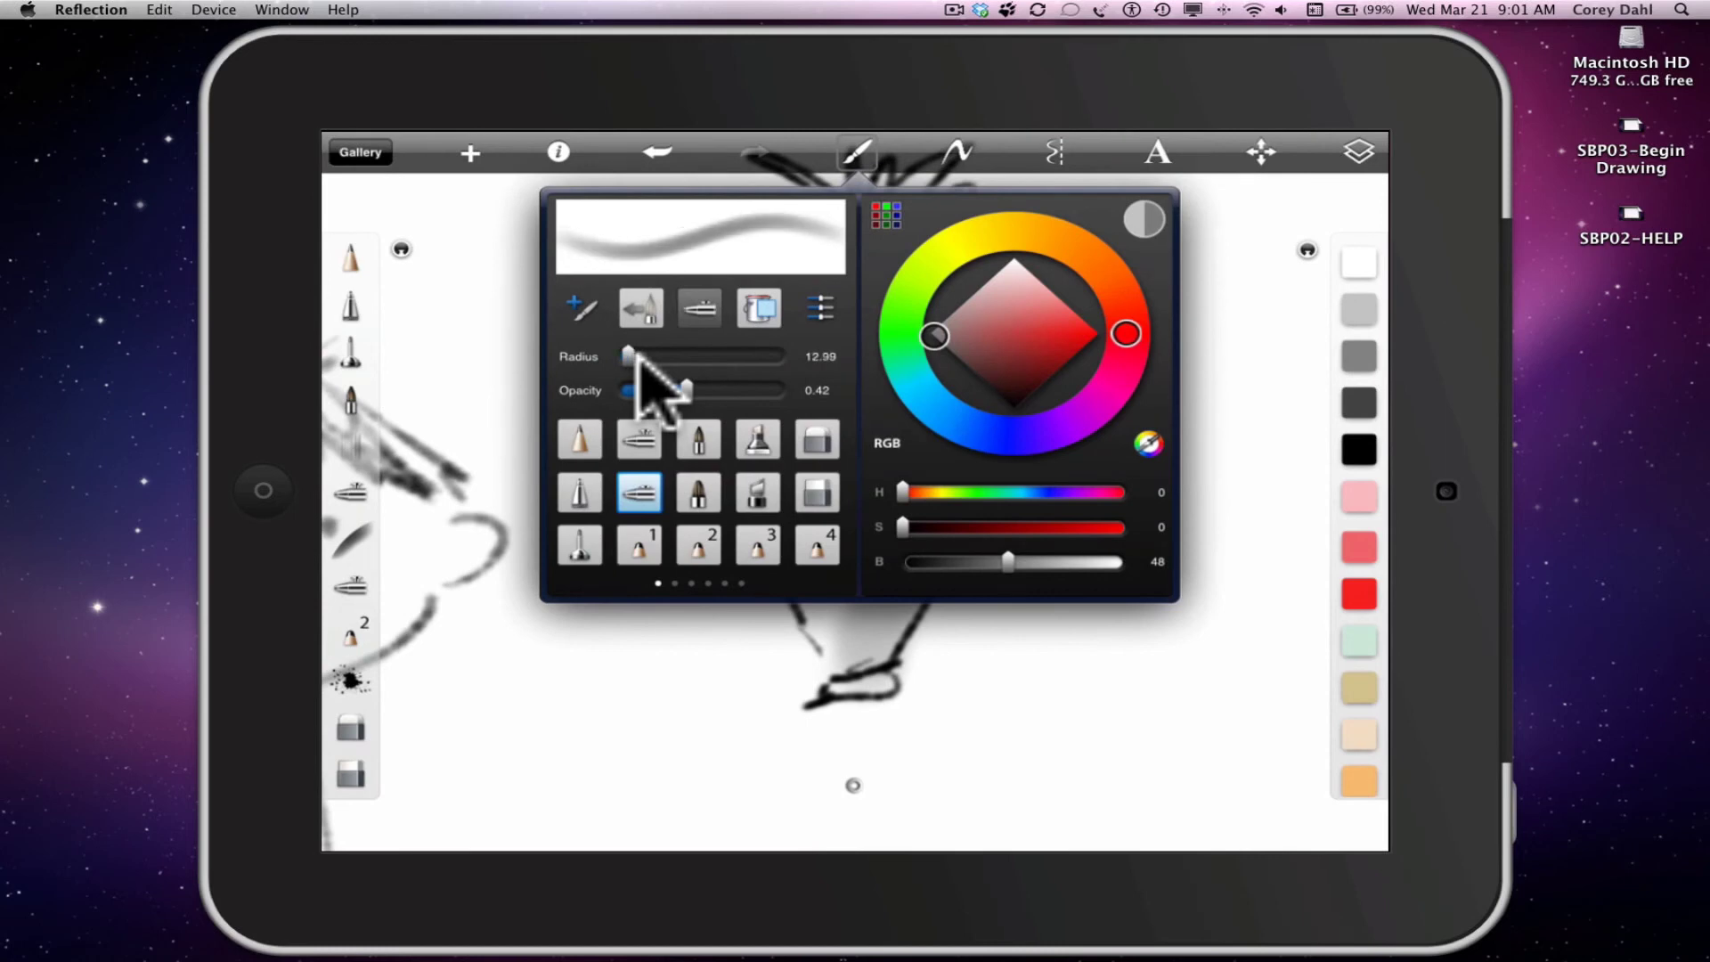
# Close the brush settings to resume painting on the new layer
pyautogui.click(708, 742)
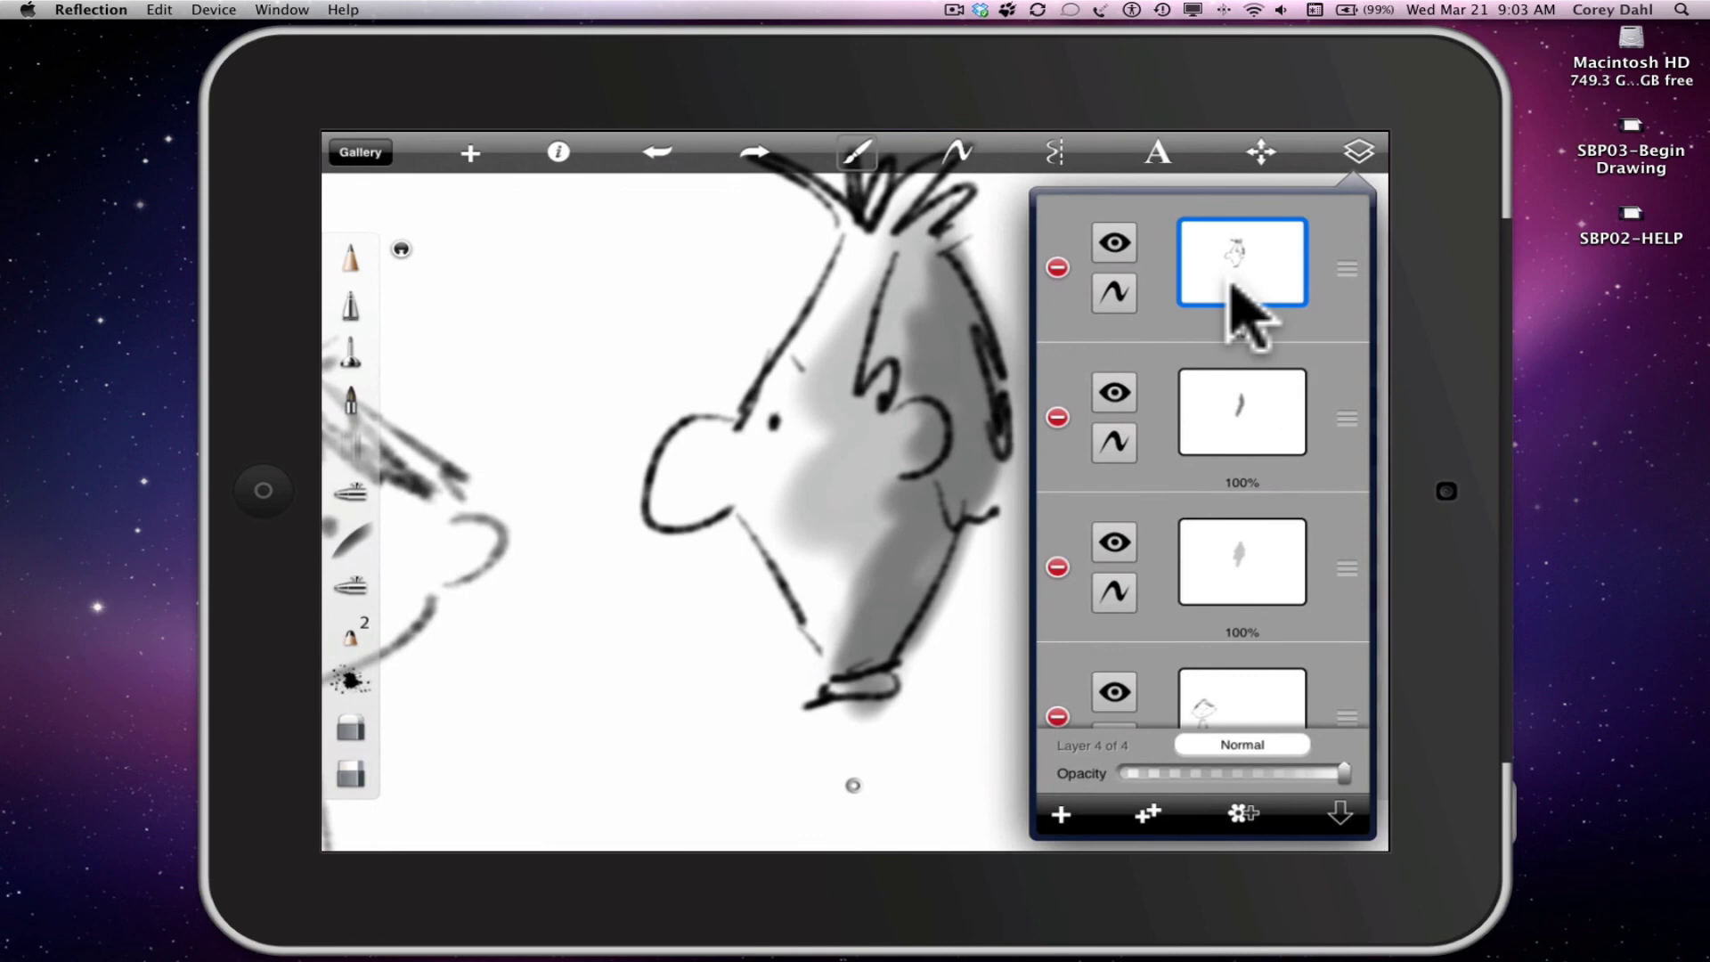
# Merge the top layer down twice, leaving two layers, and reposition the drawing on the canvas
pyautogui.click(1339, 814)
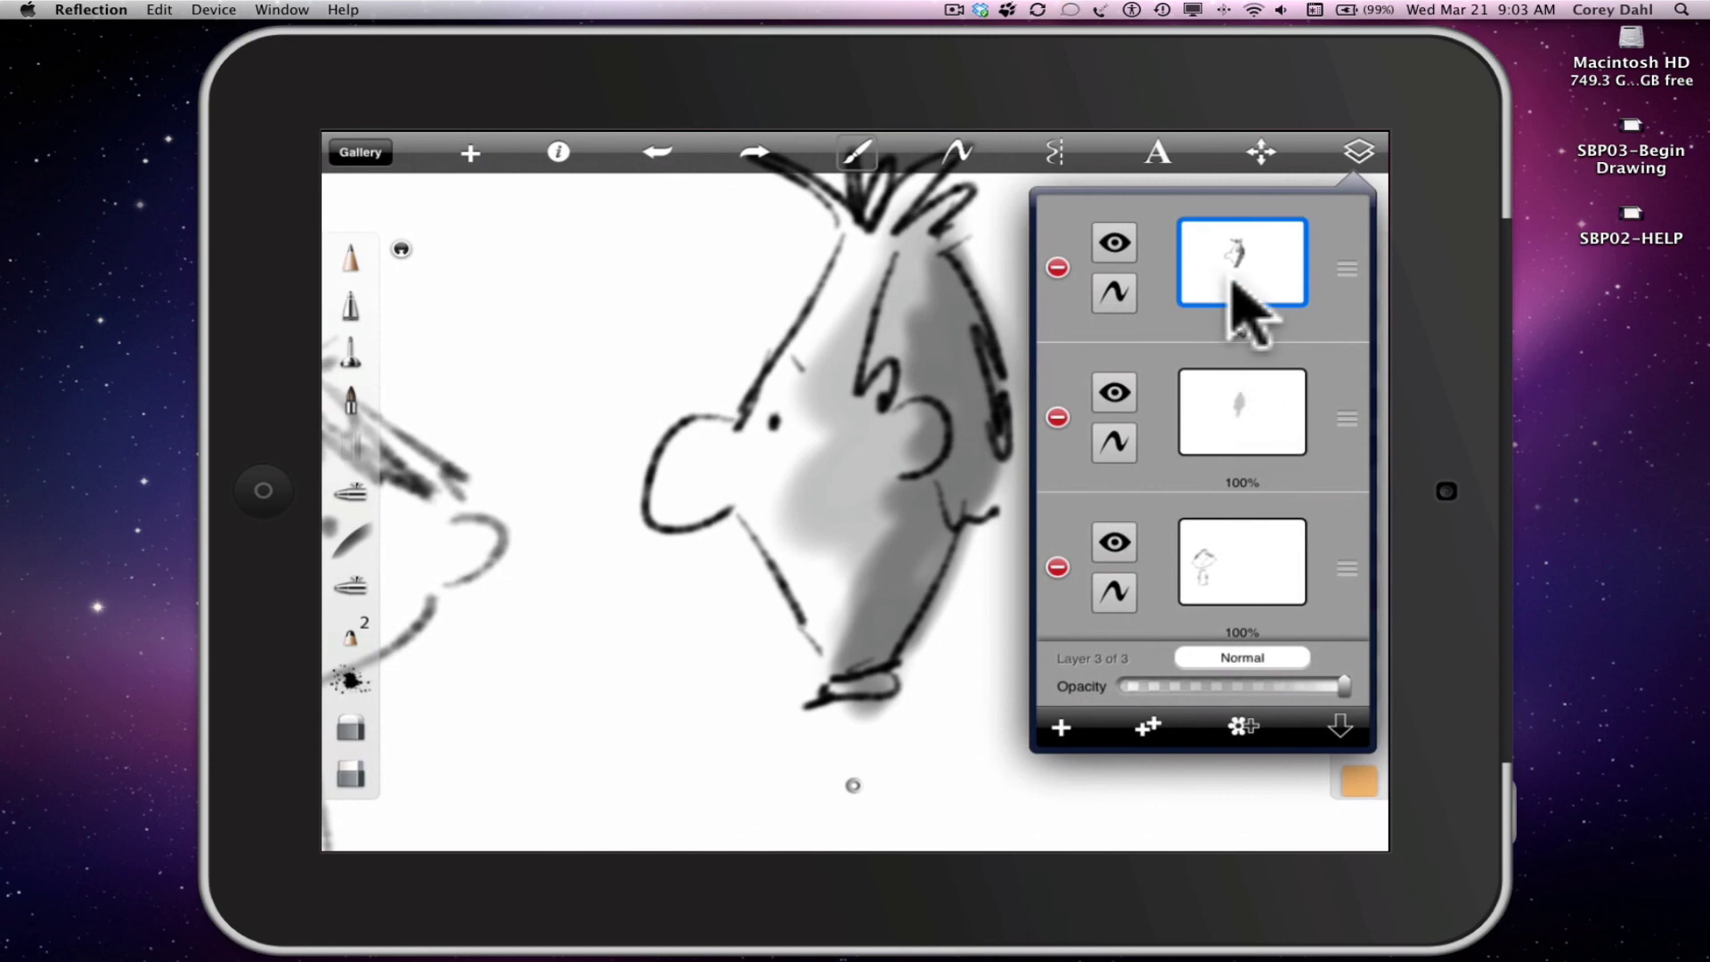
pyautogui.click(1339, 726)
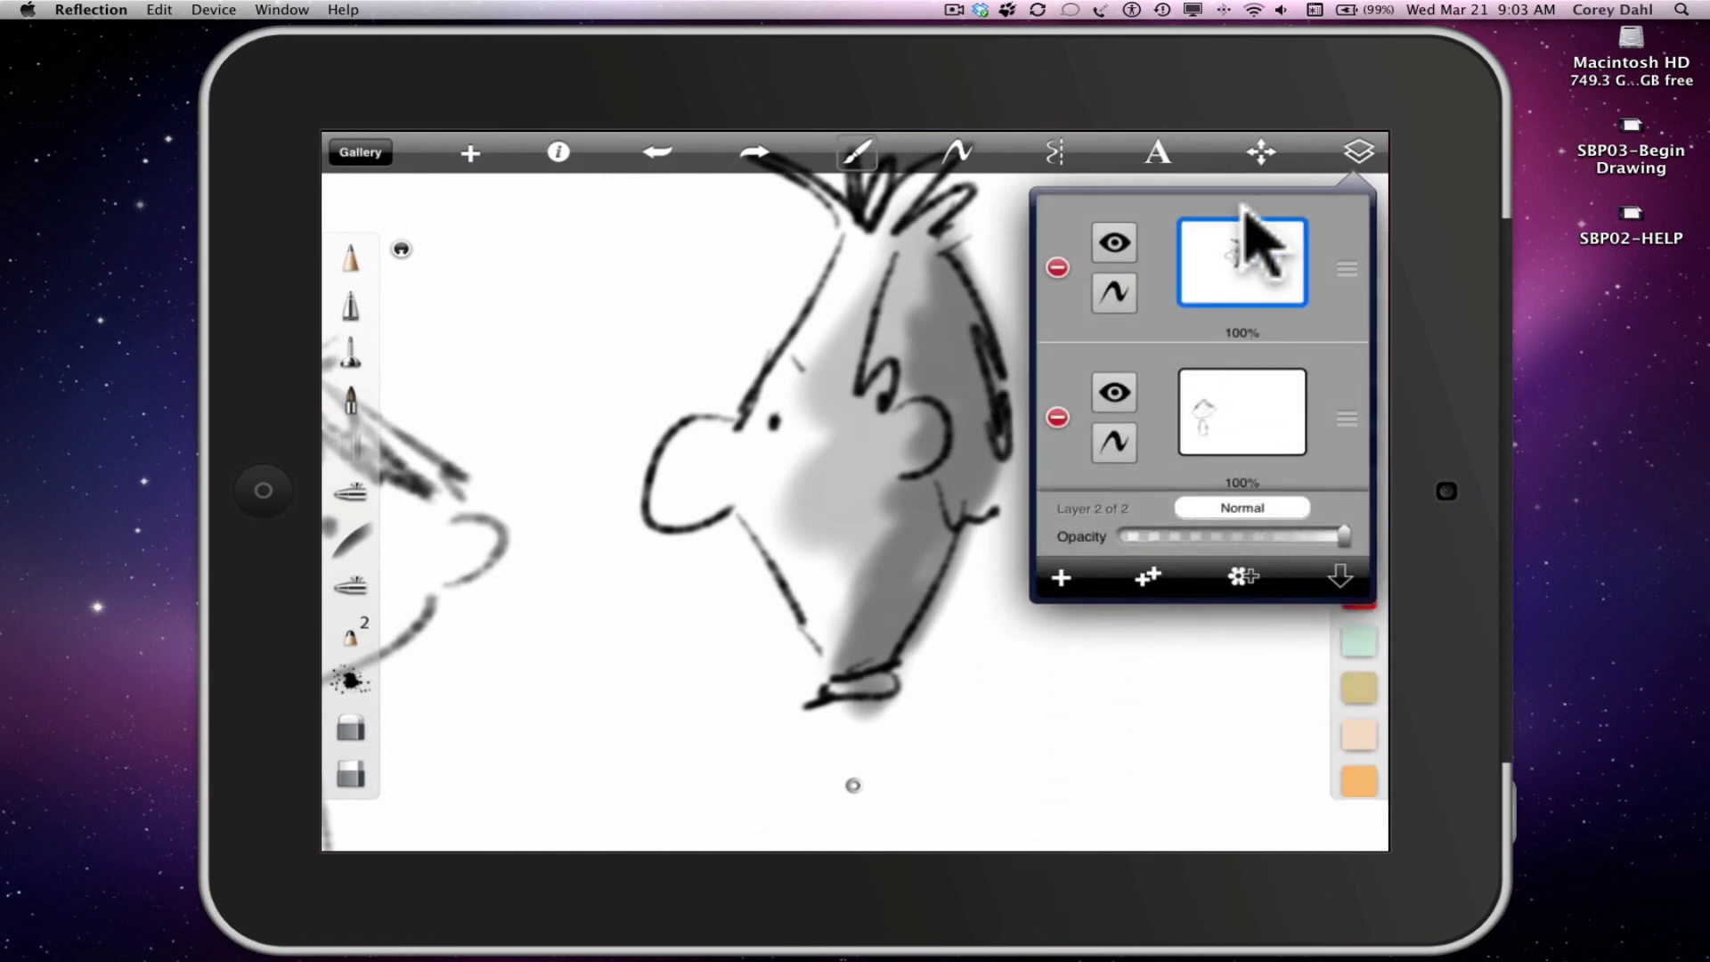
pyautogui.click(1260, 149)
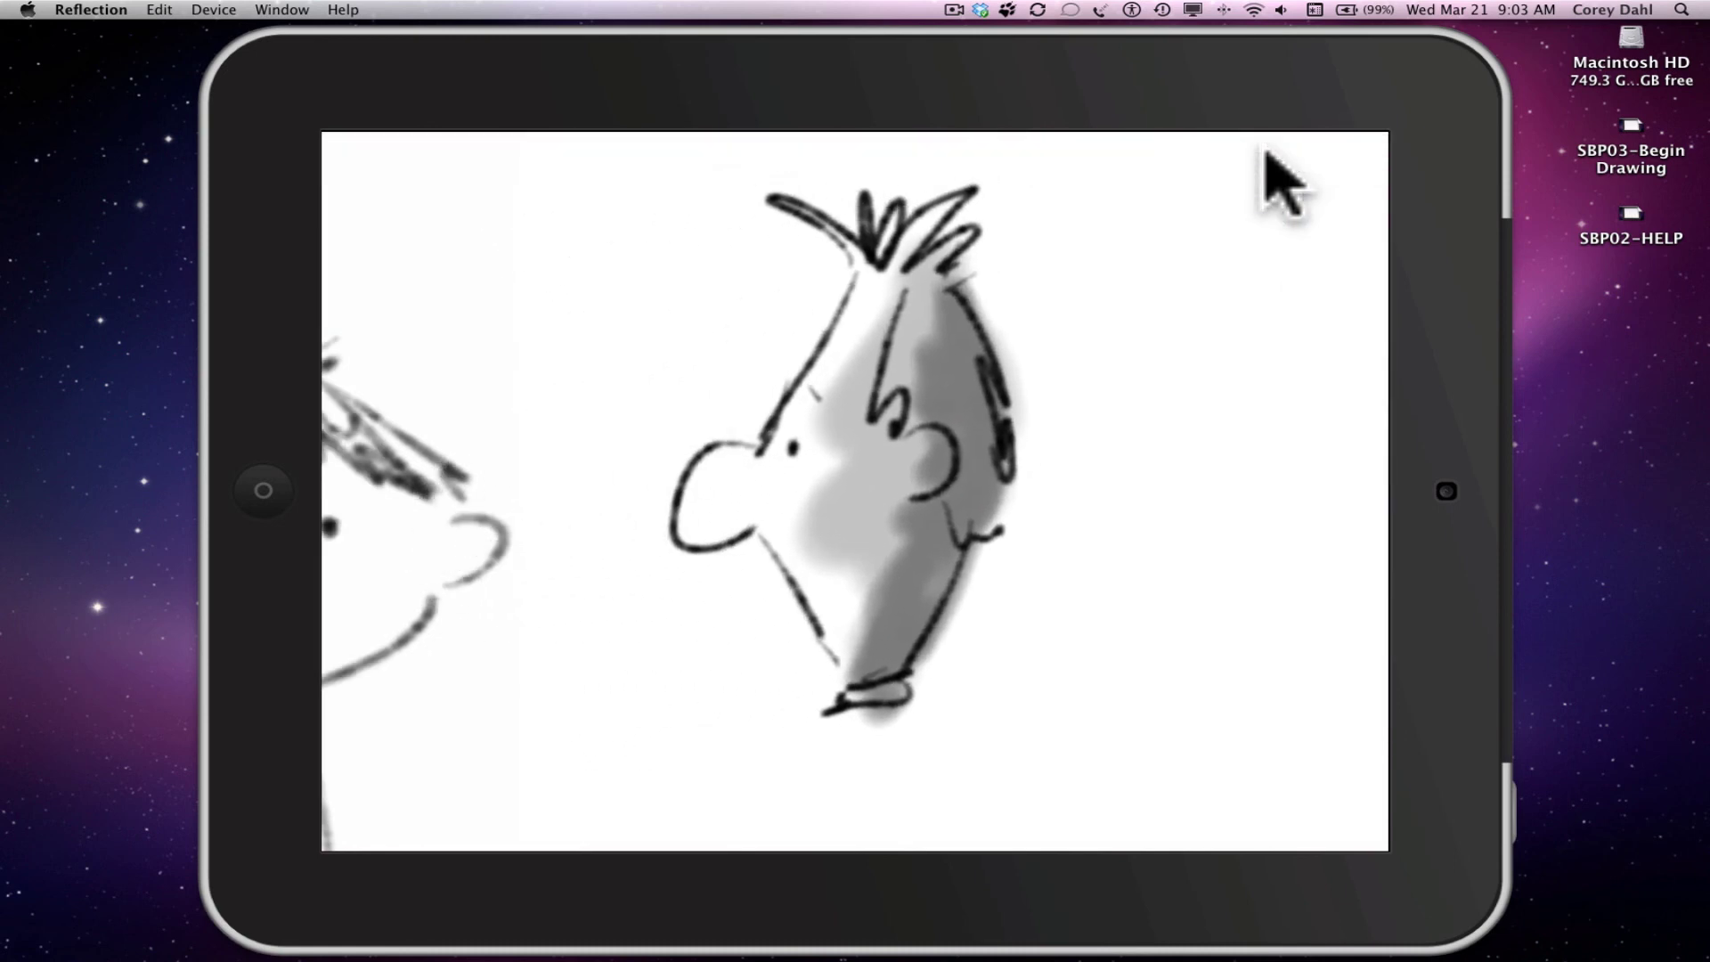